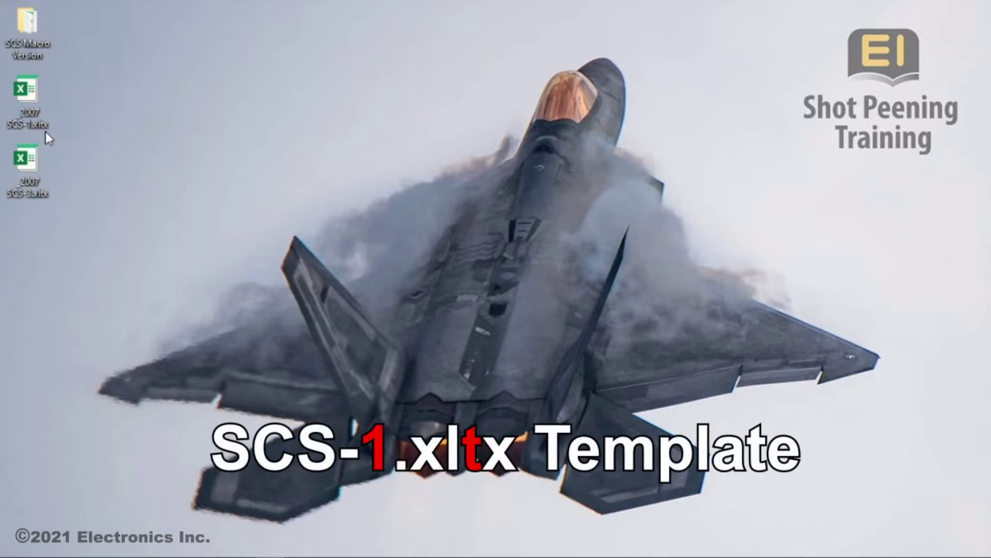
Open the SCS-1 template as a new workbook and review its four sample strips and chart
double_click(30, 104)
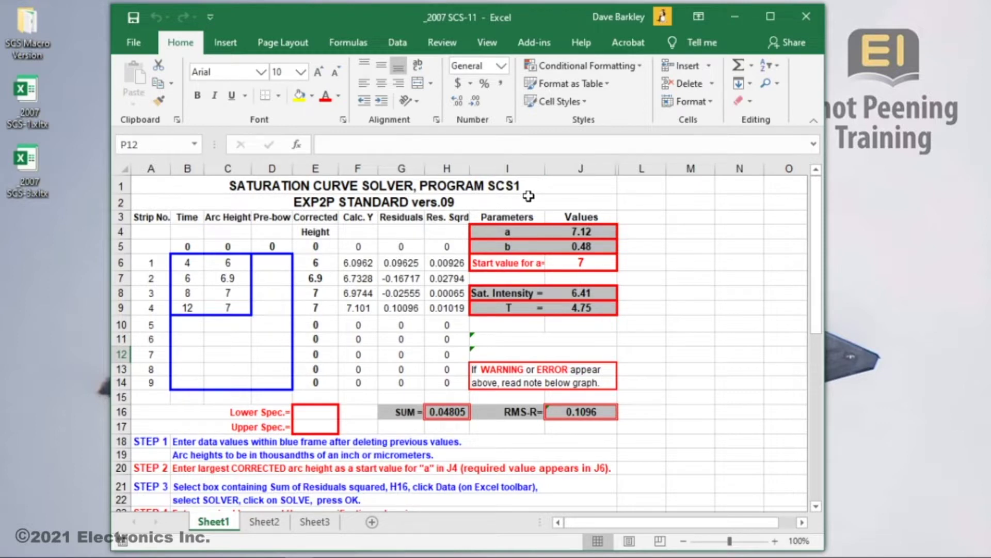
drag(186, 260, 214, 303)
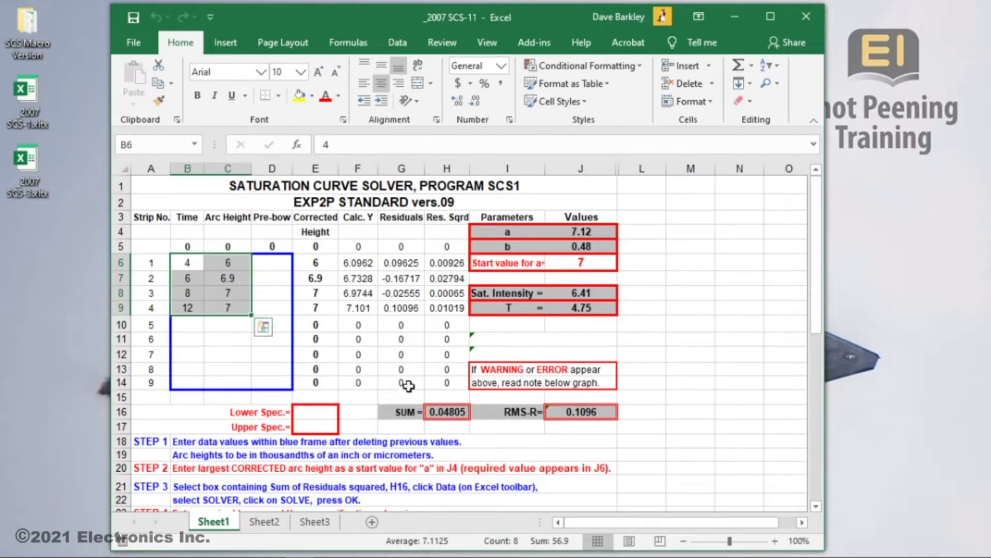
scroll(408, 386, down, 6)
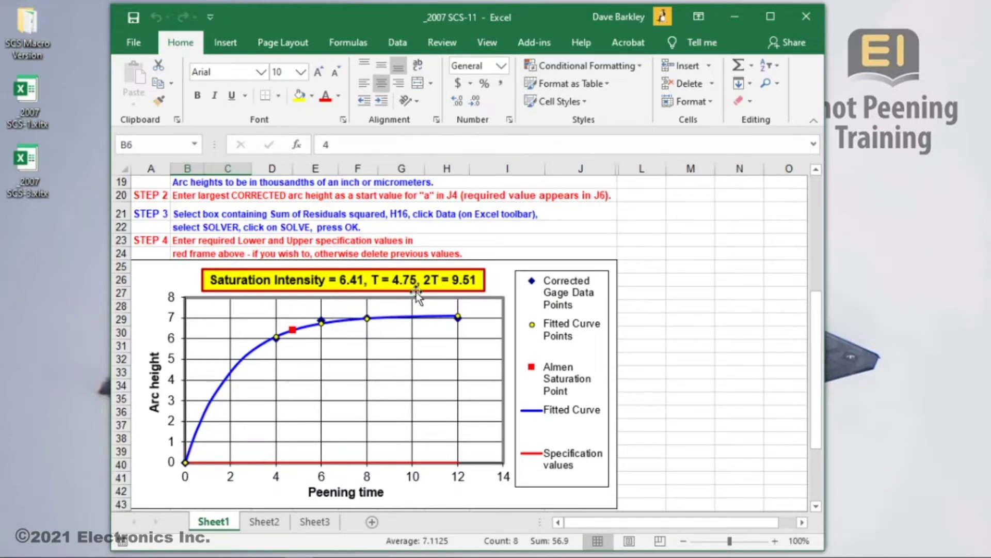
scroll(352, 333, up, 2)
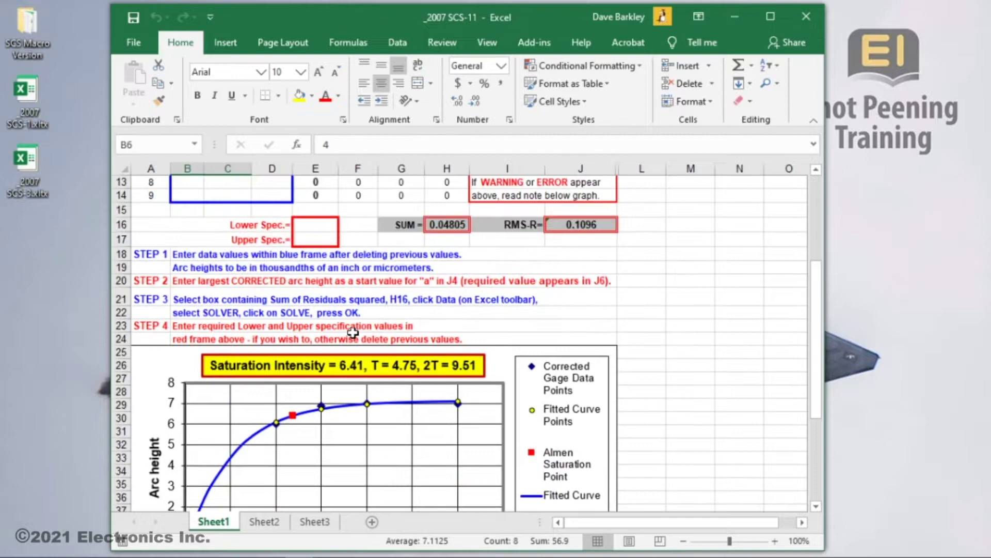
scroll(352, 333, up, 4)
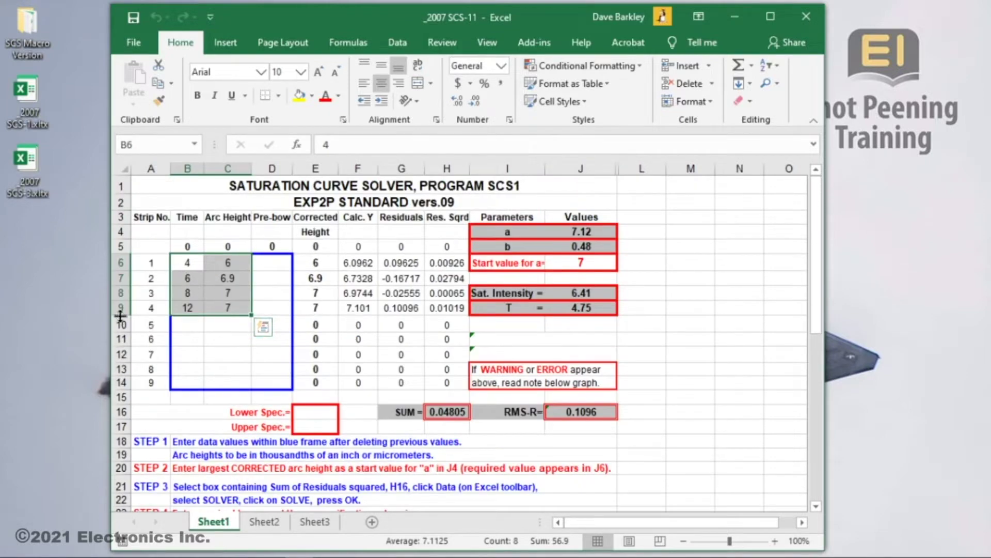
Enter times 1, 2, 4 and 8 down the Time column starting at B6
drag(176, 442, 250, 455)
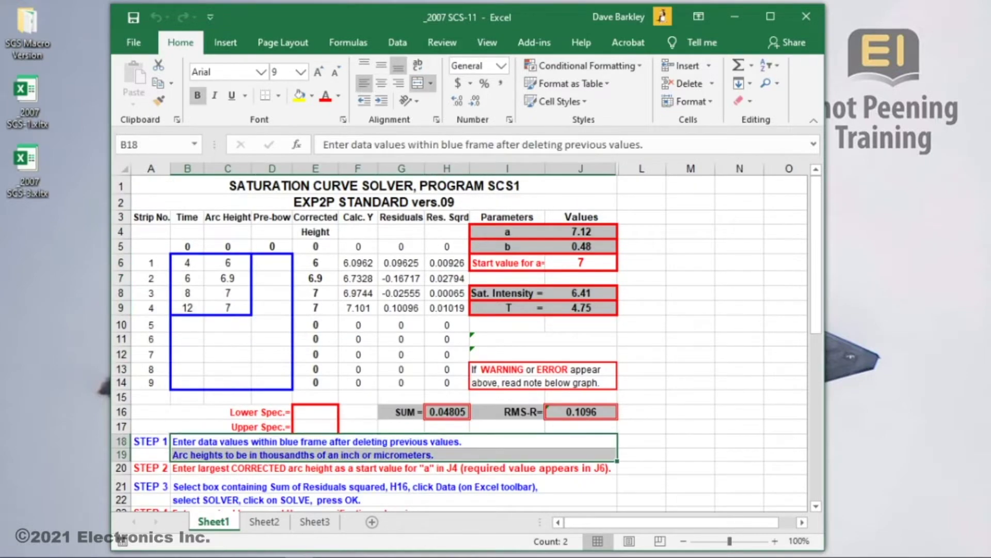
click(187, 263)
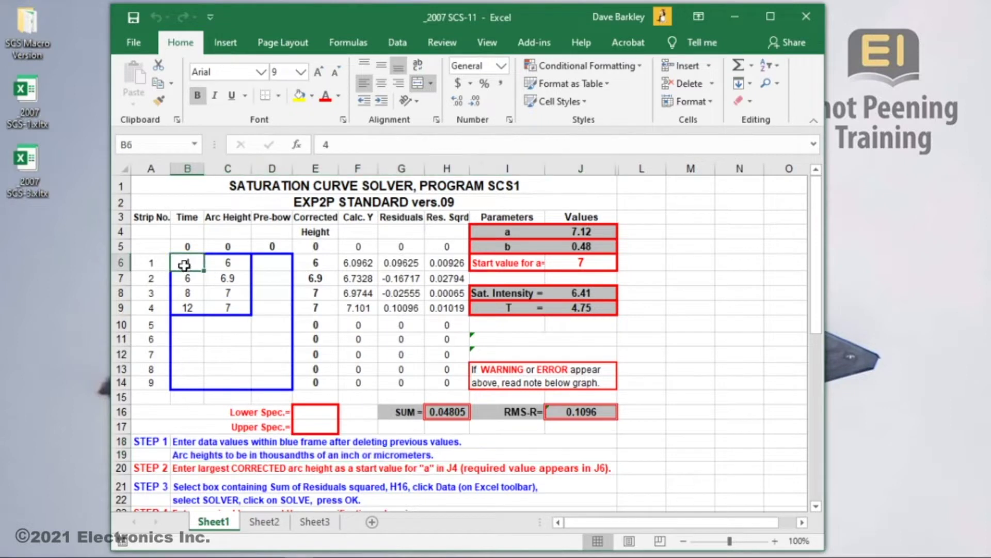
text(1)
key(Return)
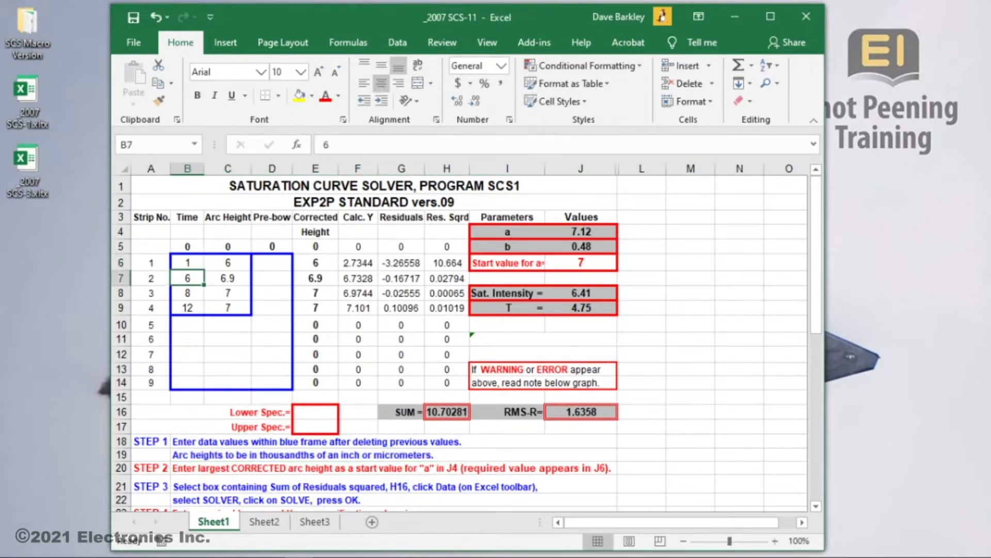
text(2)
key(Return)
text(4)
key(Return)
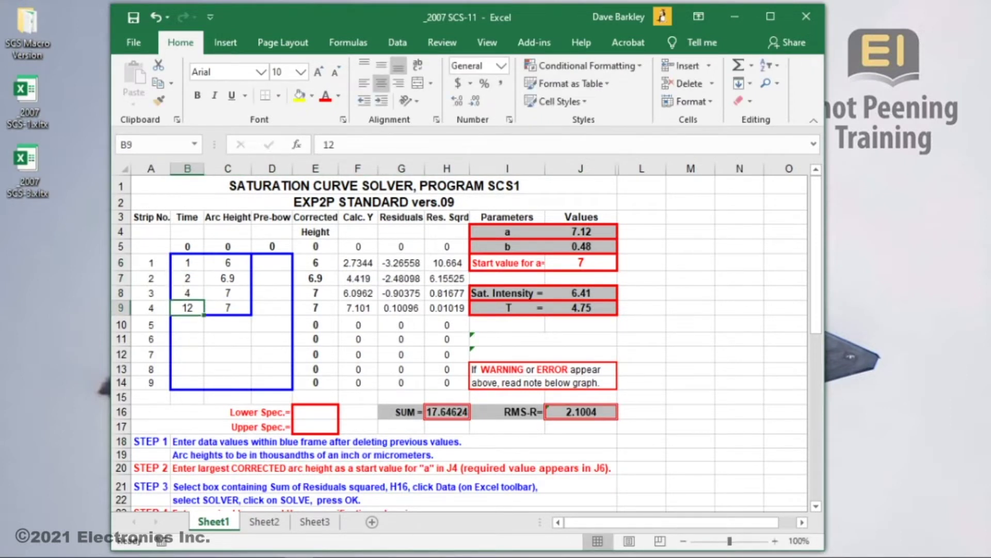
text(8)
key(Return)
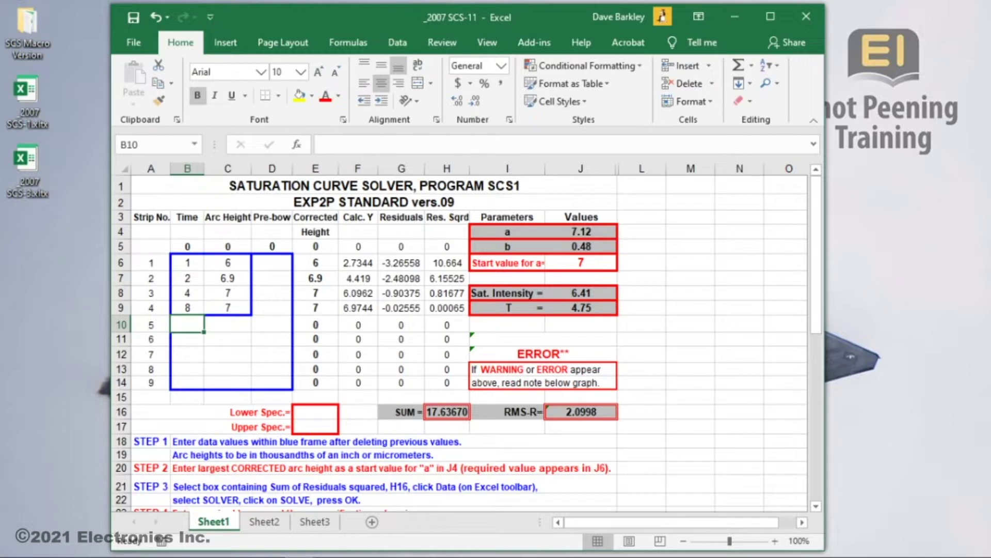
Enter arc heights 5.1, 6.5, 7.4 and 7.9 down column C starting at C6
click(228, 263)
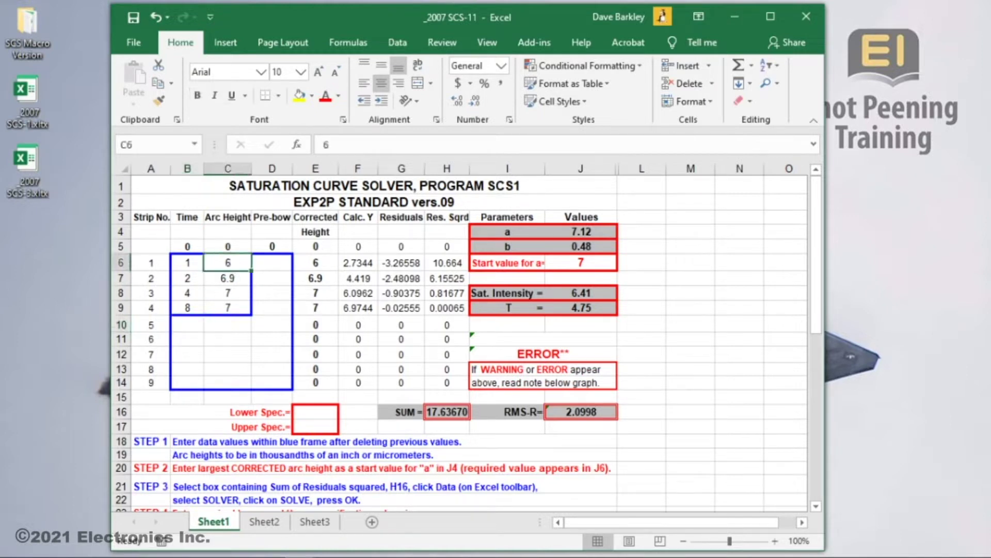
text(5.1)
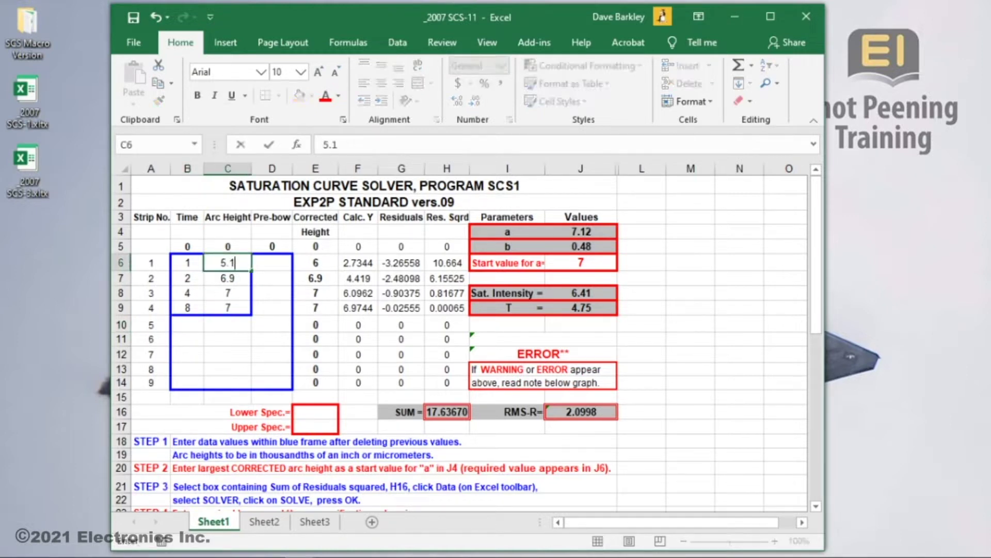
key(Return)
text(6.5)
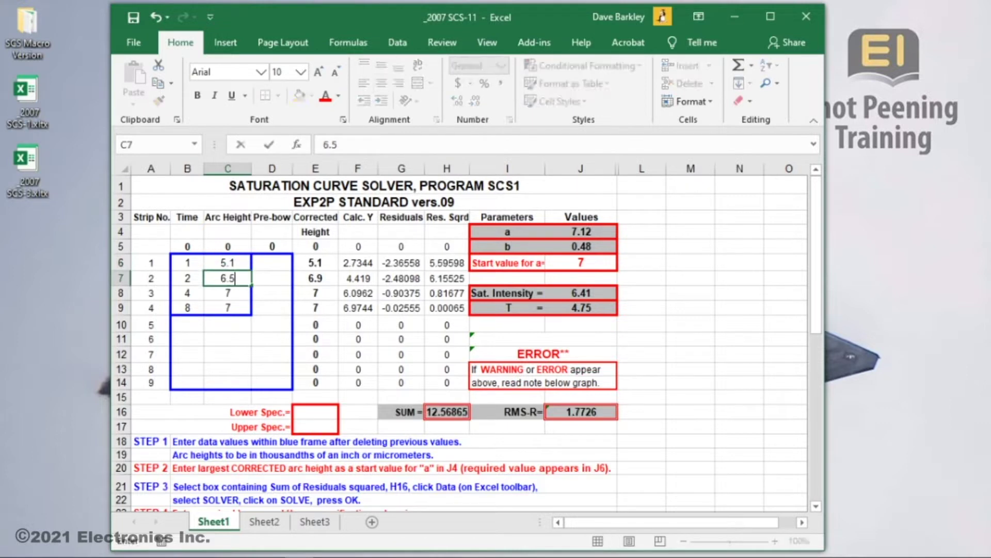
key(Return)
text(7.4)
key(Return)
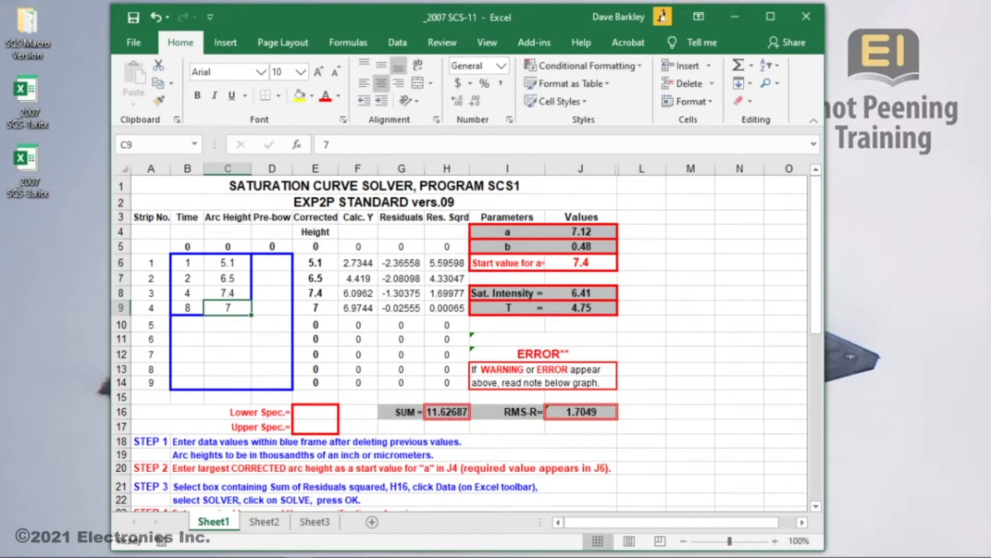
text(7.9)
key(Return)
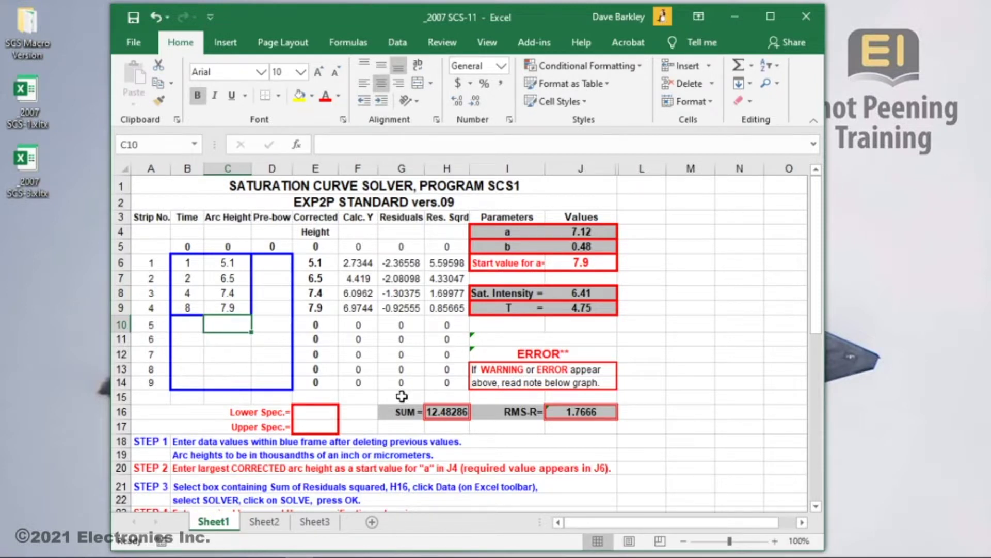
scroll(409, 394, down, 6)
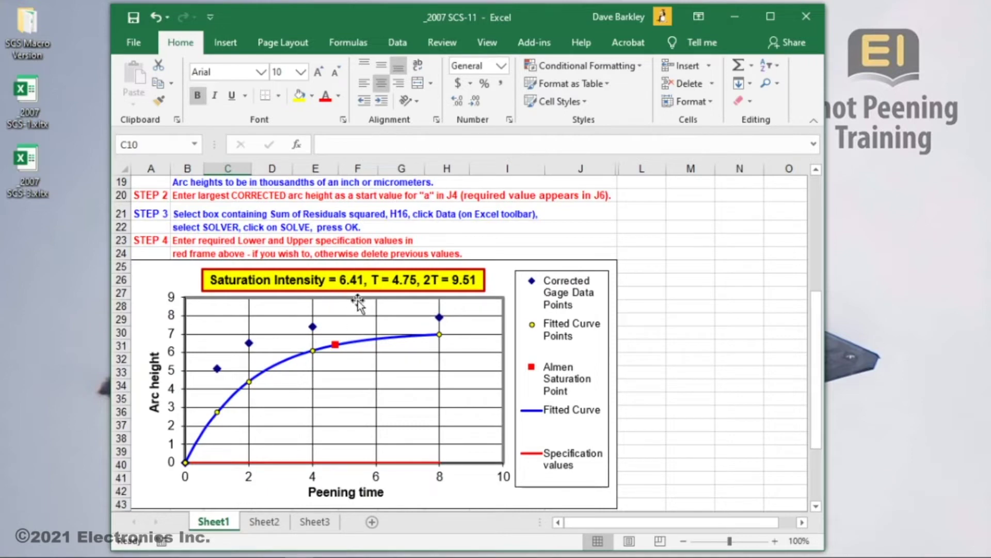
scroll(426, 346, up, 6)
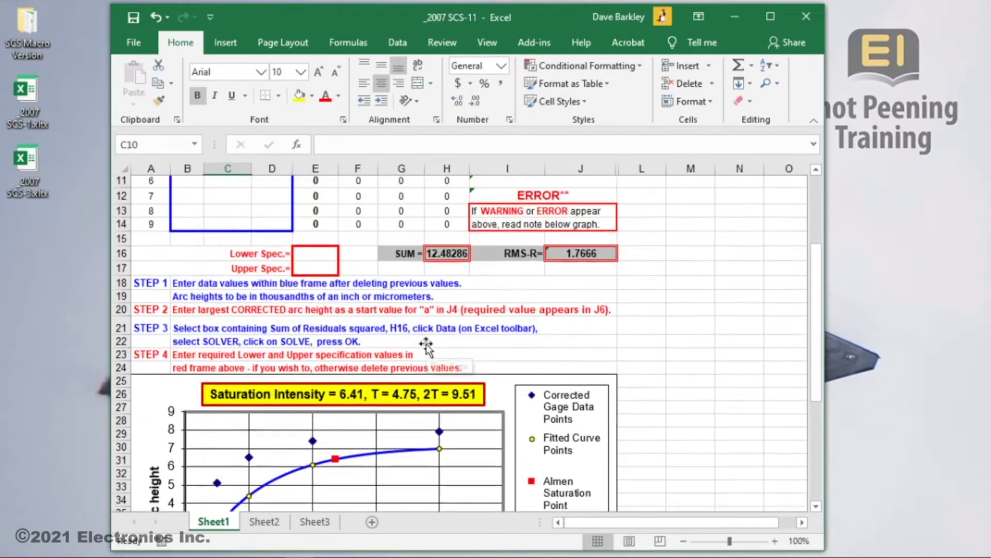
scroll(421, 350, down, 2)
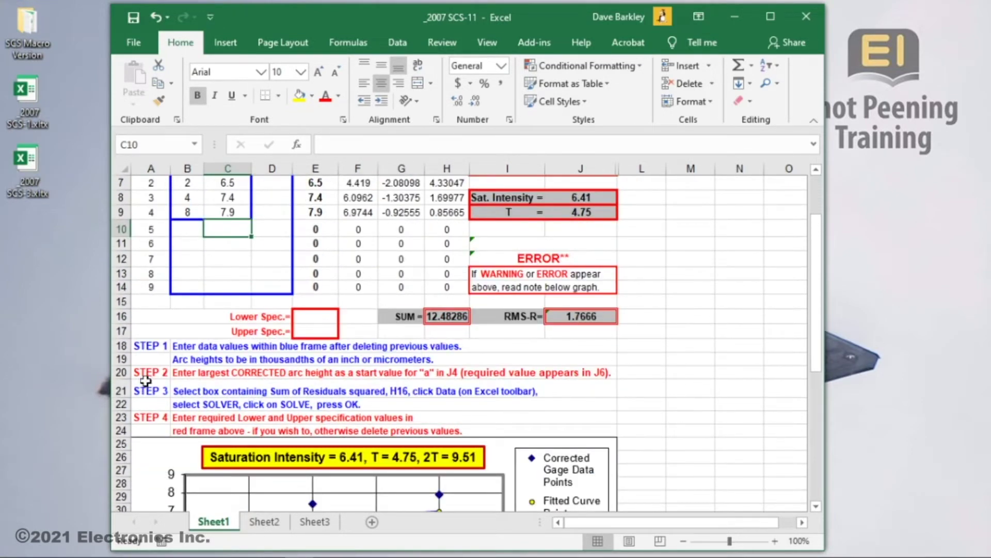
drag(149, 373, 616, 374)
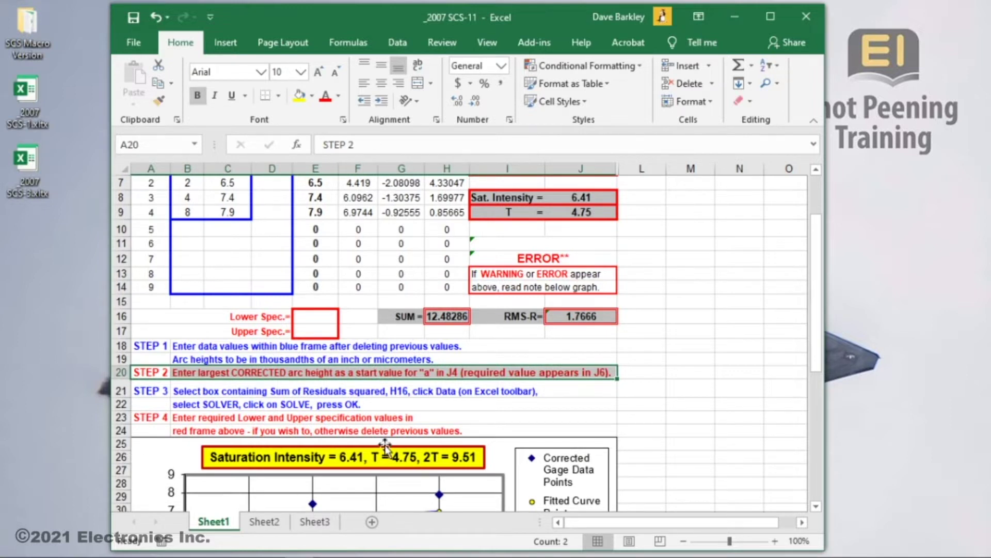
scroll(380, 431, up, 2)
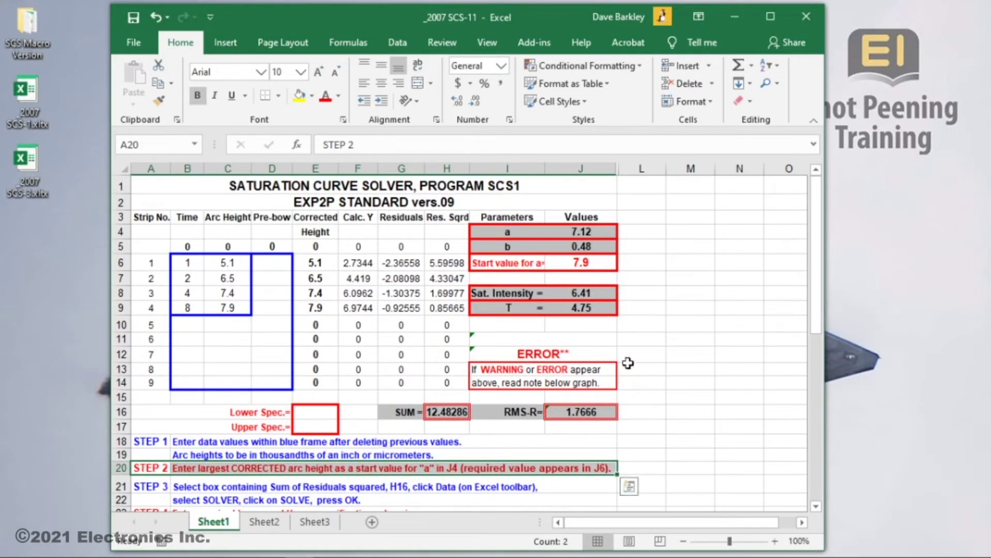
Copy the 7.9 start value from J6 and paste it as a value into parameter a (J4)
click(586, 262)
right_click(586, 263)
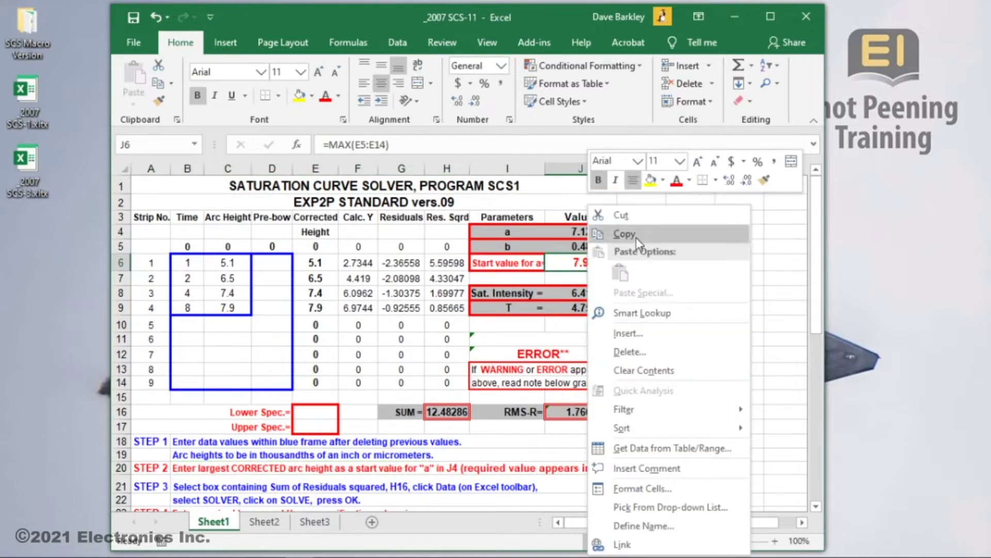
click(637, 237)
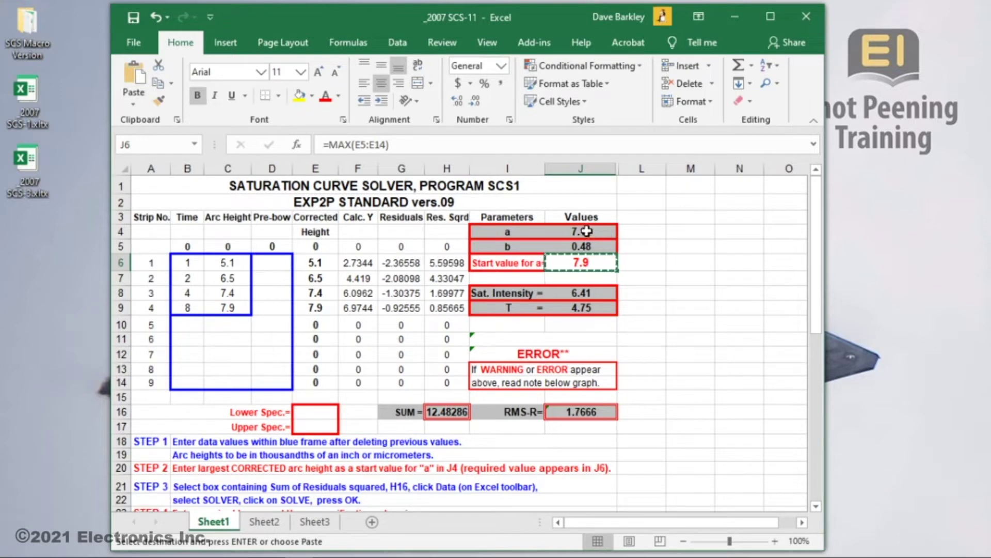
click(595, 229)
right_click(595, 230)
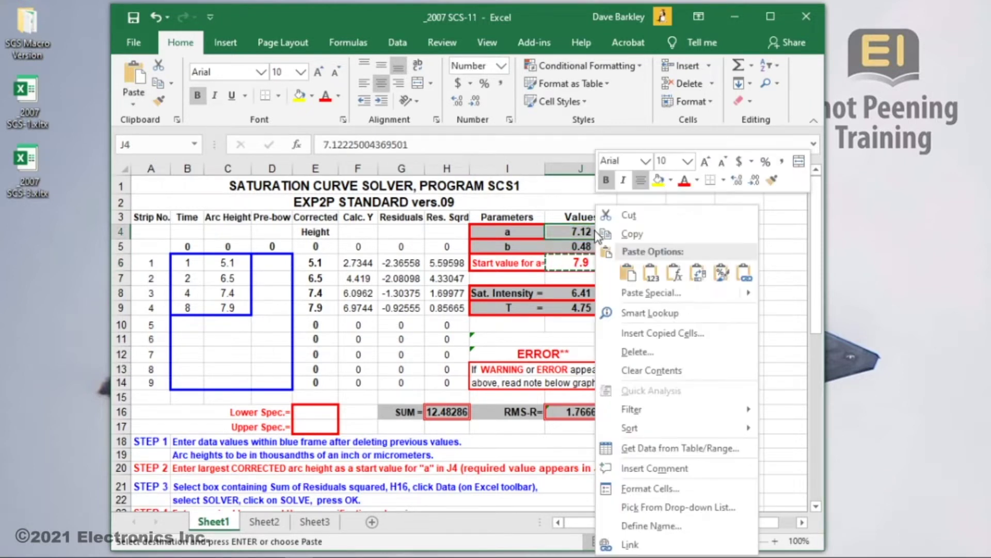
click(652, 274)
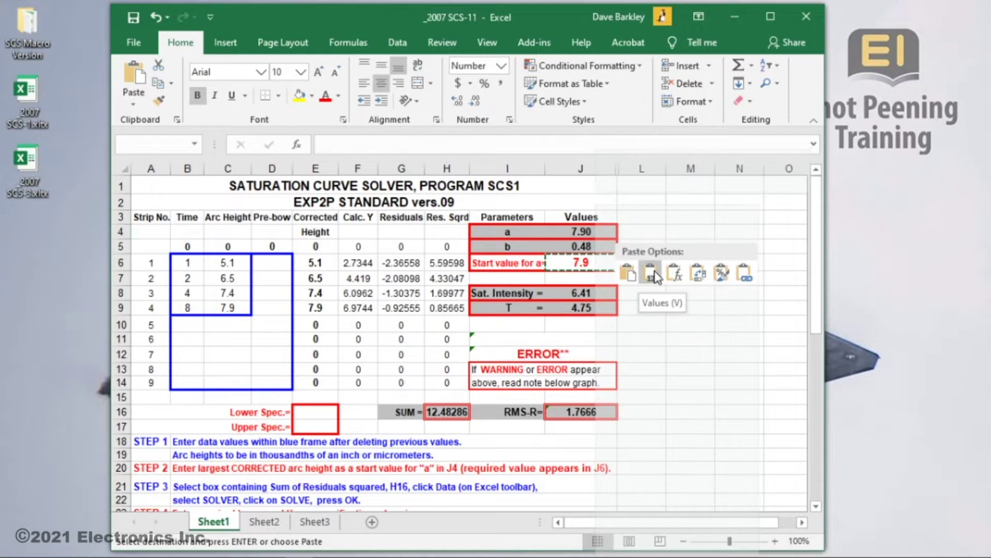
click(654, 279)
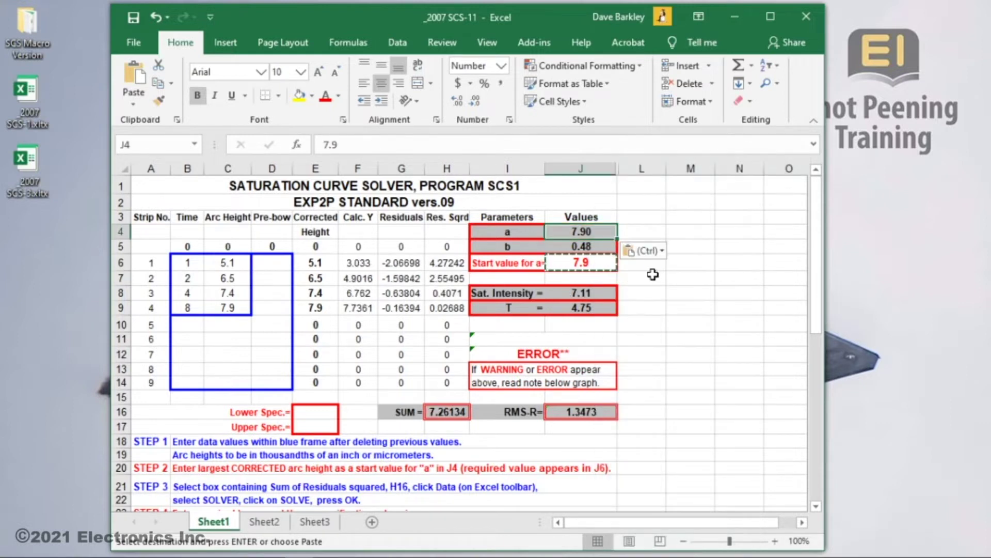
drag(159, 489, 340, 498)
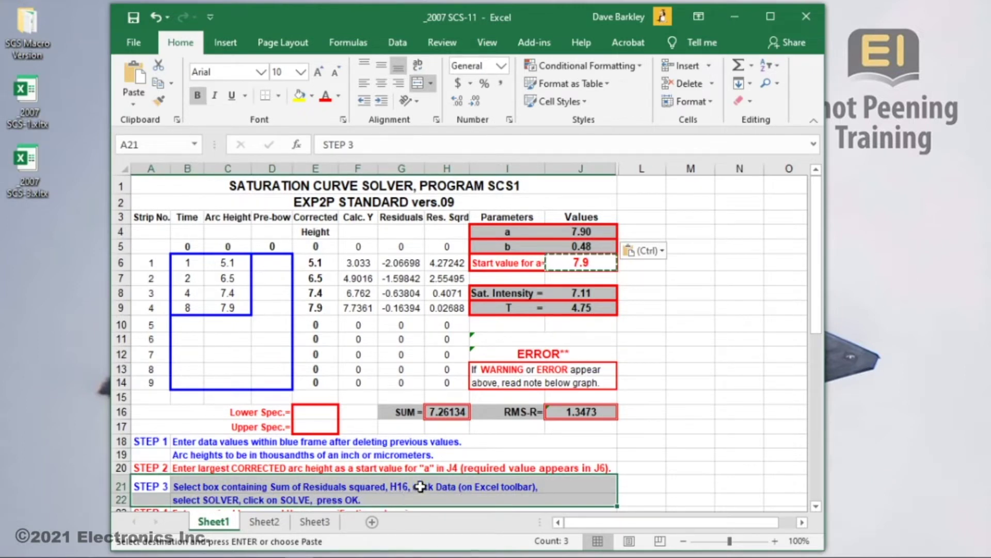
Select the residual-squares sum in H16 and switch to the Data ribbon
click(452, 410)
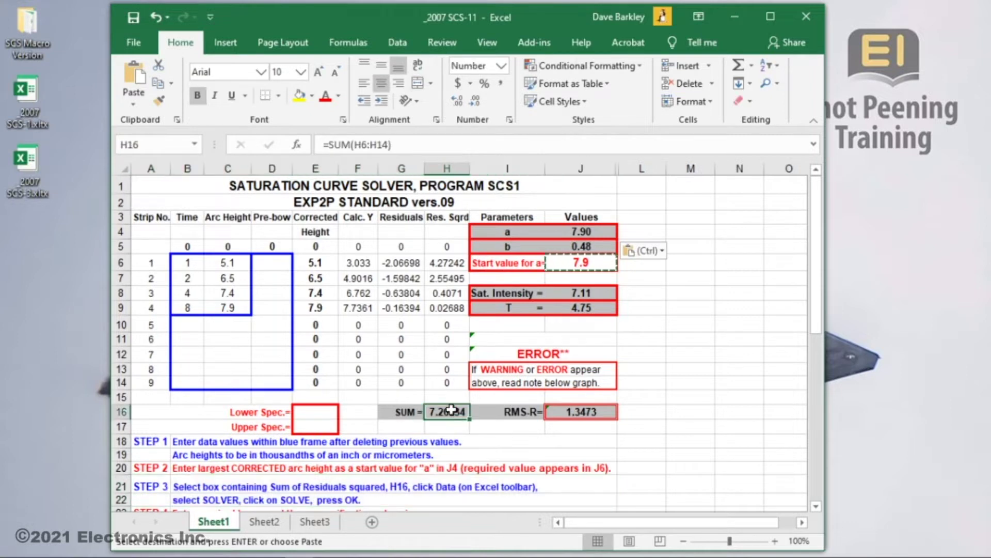
scroll(434, 413, down, 1)
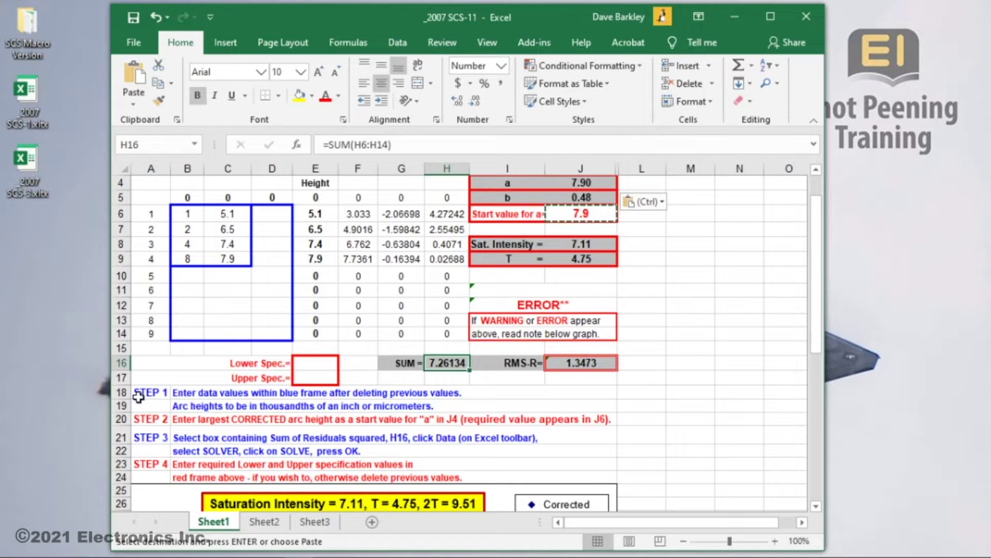
click(398, 43)
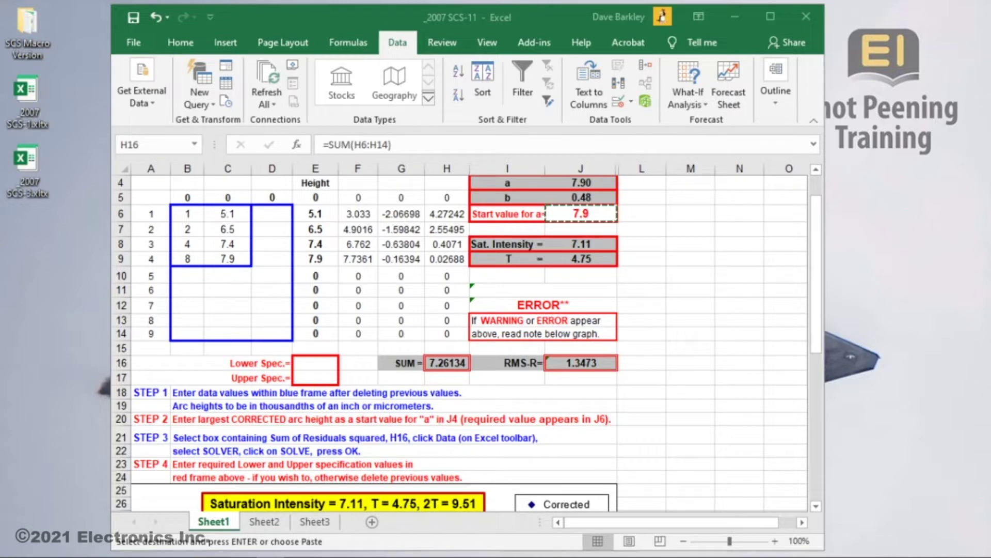
Bring up the Excel Add-ins dialog via File > Options > Add-ins, managing Excel Add-ins
click(134, 46)
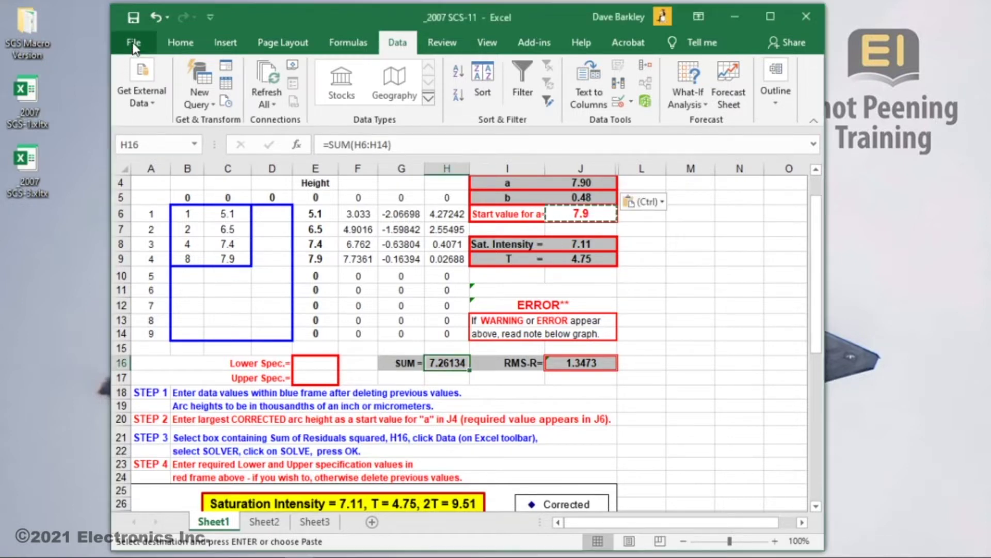
click(134, 43)
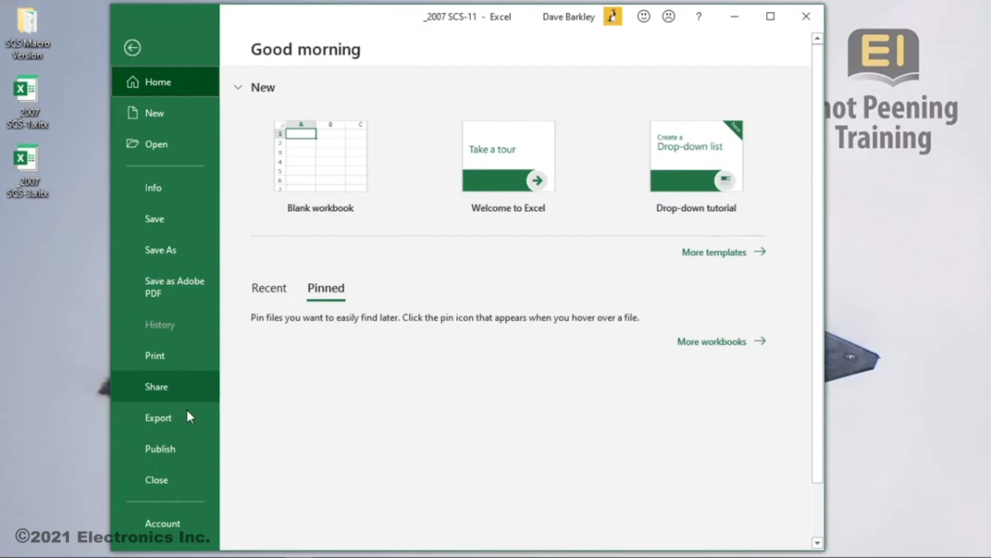
scroll(154, 519, down, 2)
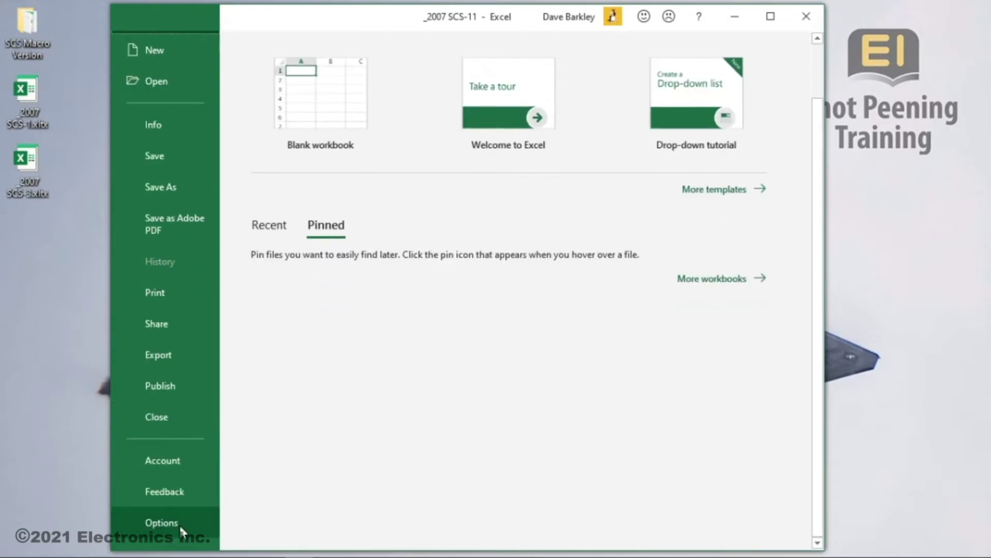
click(179, 522)
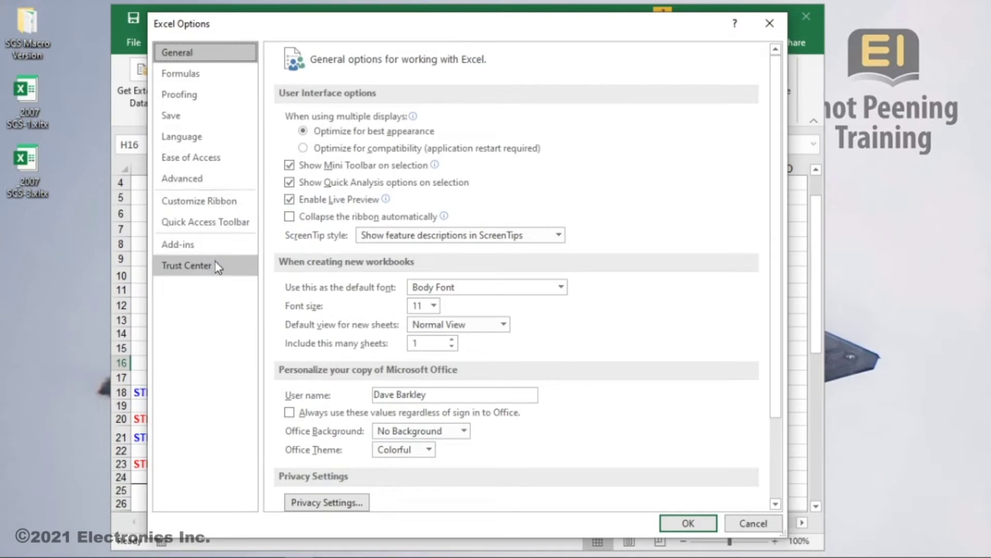
click(187, 246)
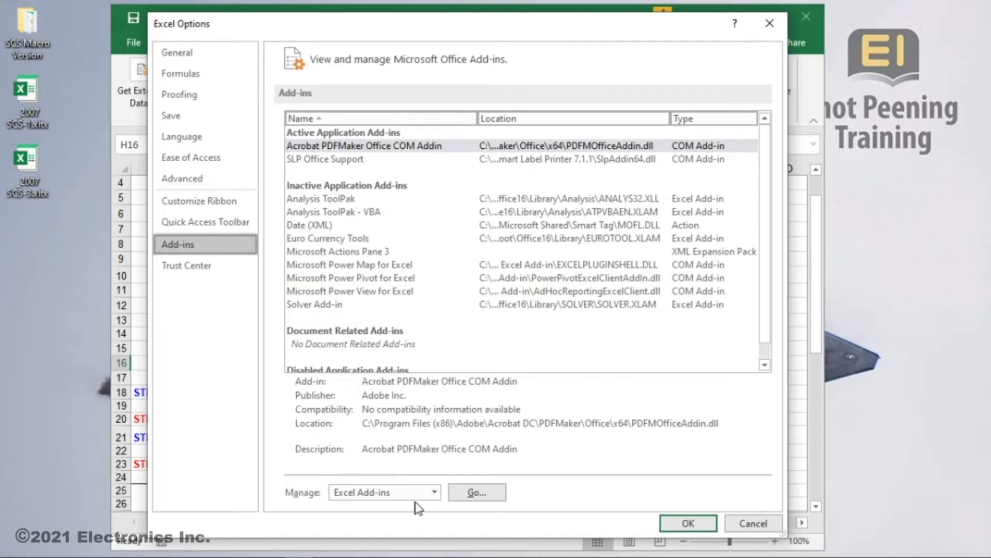
click(435, 492)
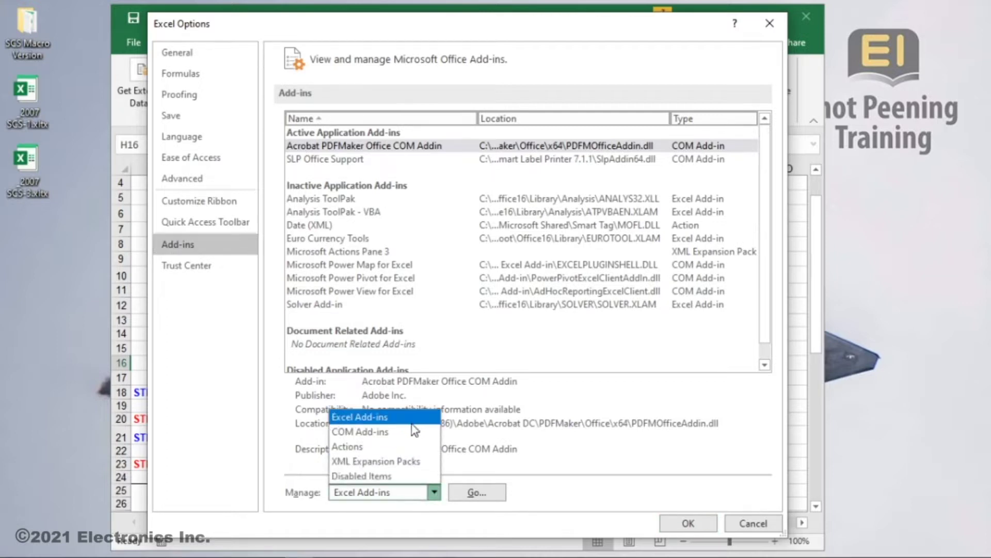
click(435, 495)
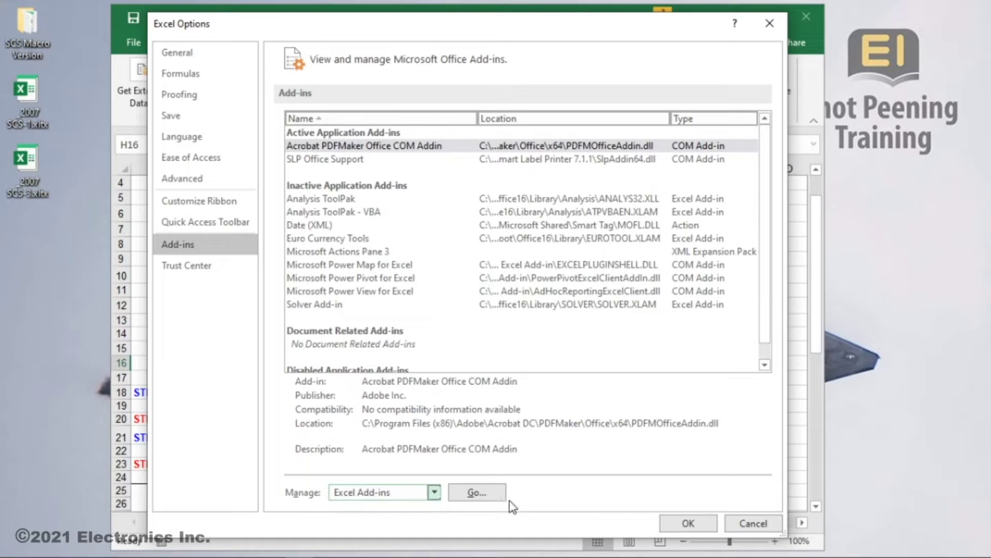
click(472, 493)
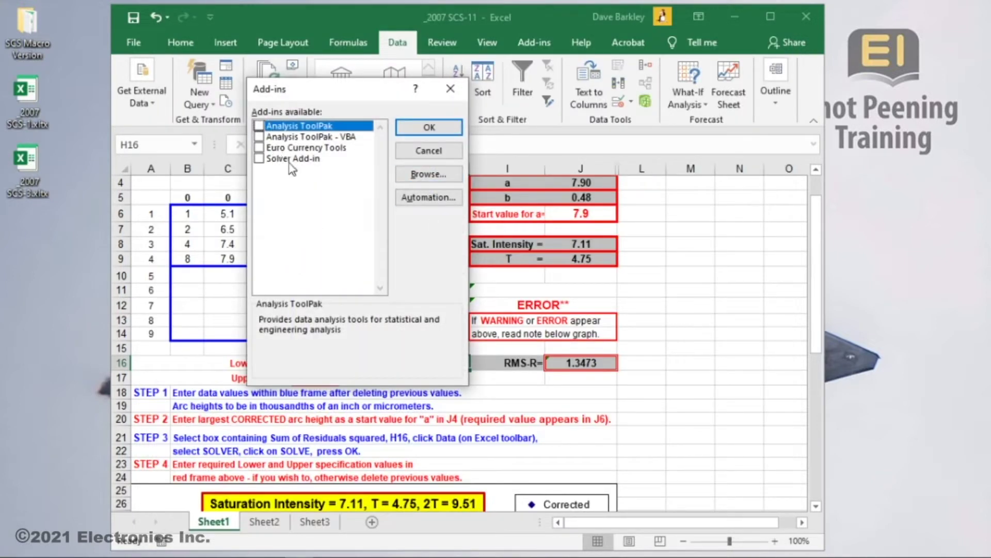
Tick Solver Add-in in the Add-ins dialog and confirm with OK
click(259, 158)
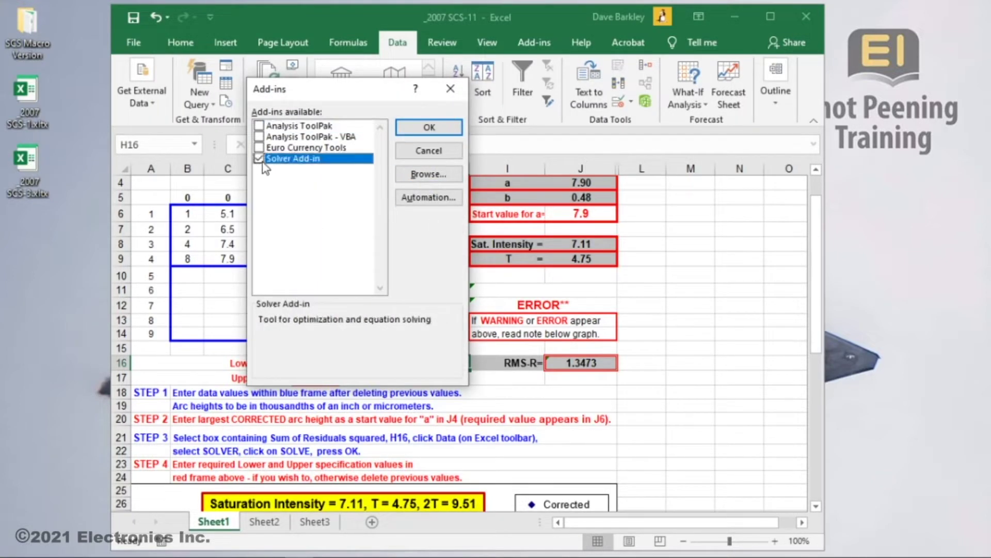
click(449, 127)
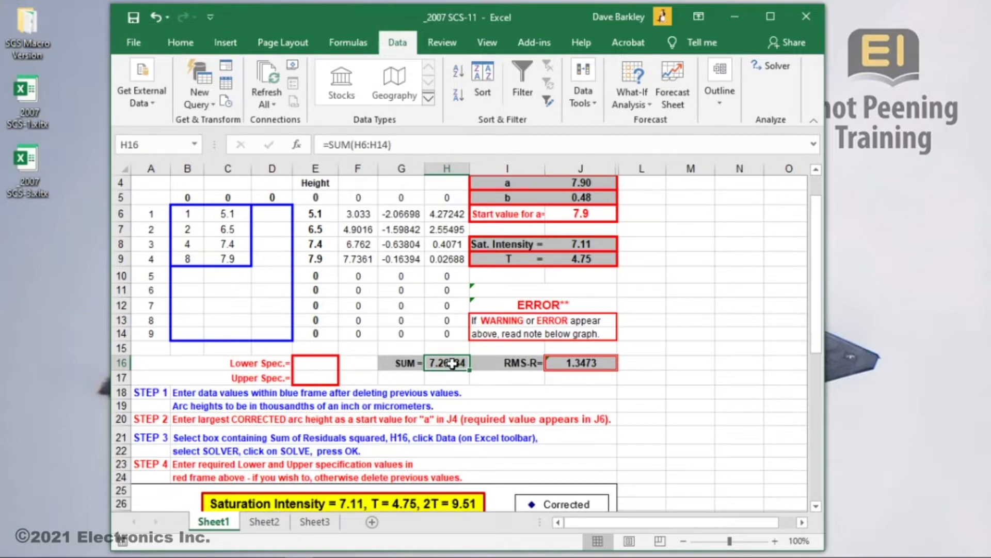
Run Solver minimising $H$16 by changing $J$4:$J$5 and keep the solution (a 7.68, b 1.03)
click(775, 70)
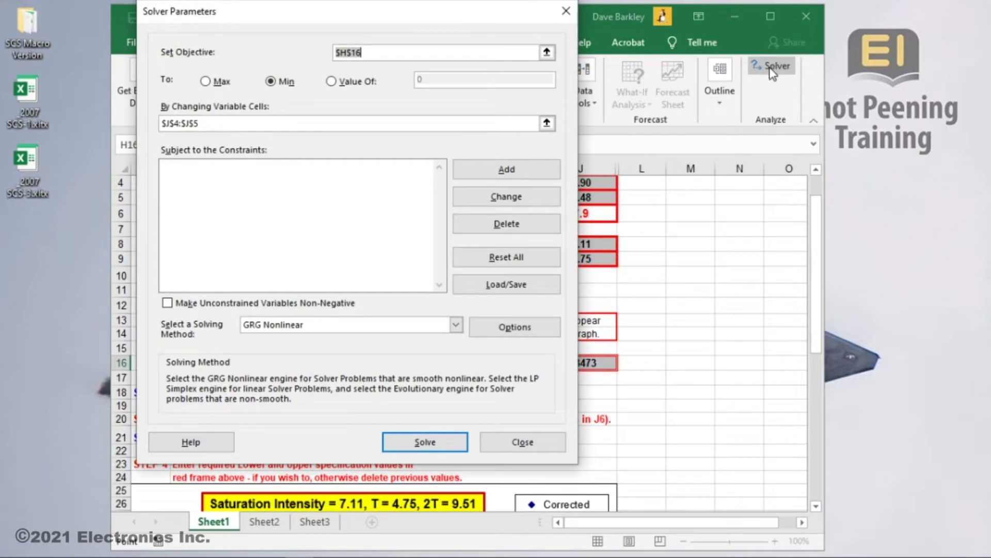
click(424, 443)
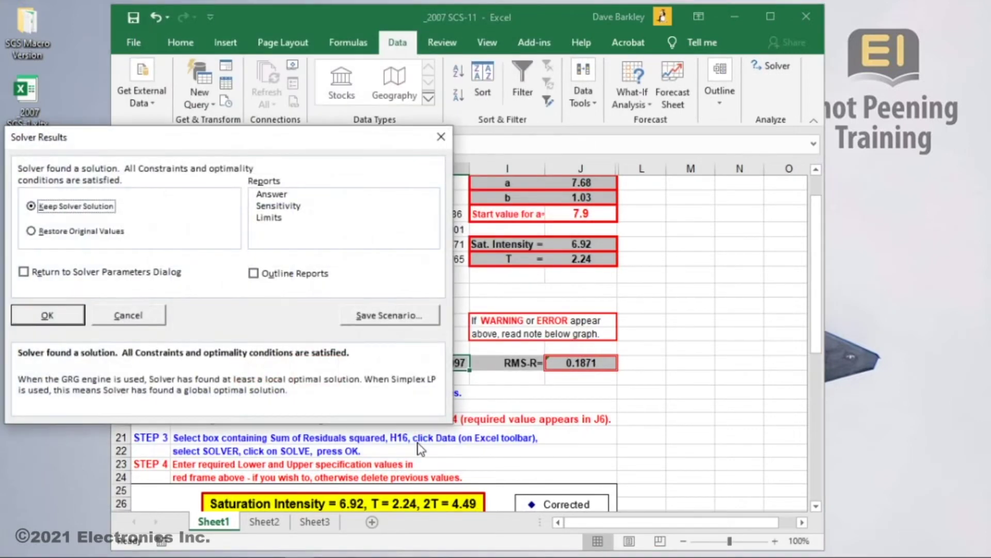
click(71, 322)
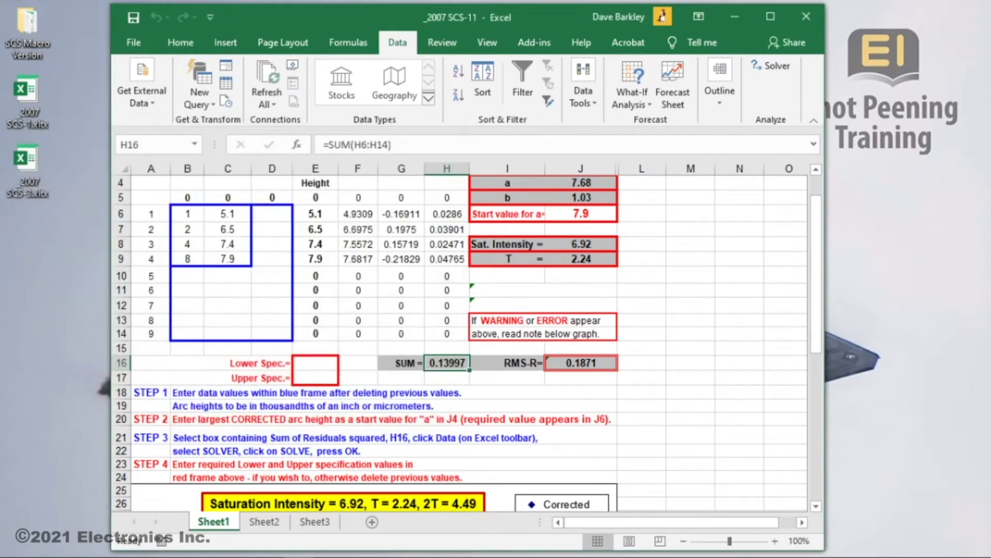
scroll(351, 380, down, 5)
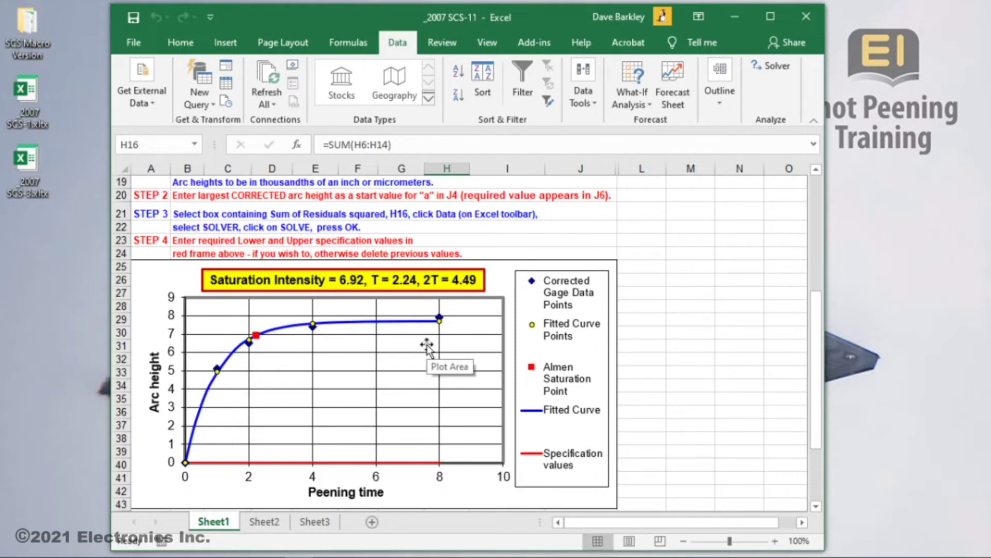
Enter 6 as Lower Spec. in E16 and 10 as Upper Spec. in E17
drag(150, 241, 308, 251)
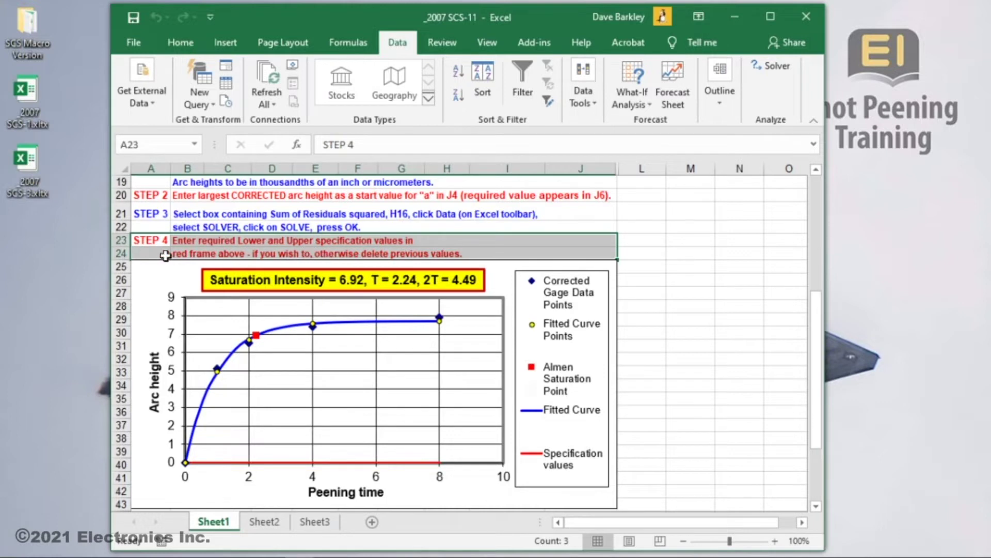
scroll(229, 254, up, 3)
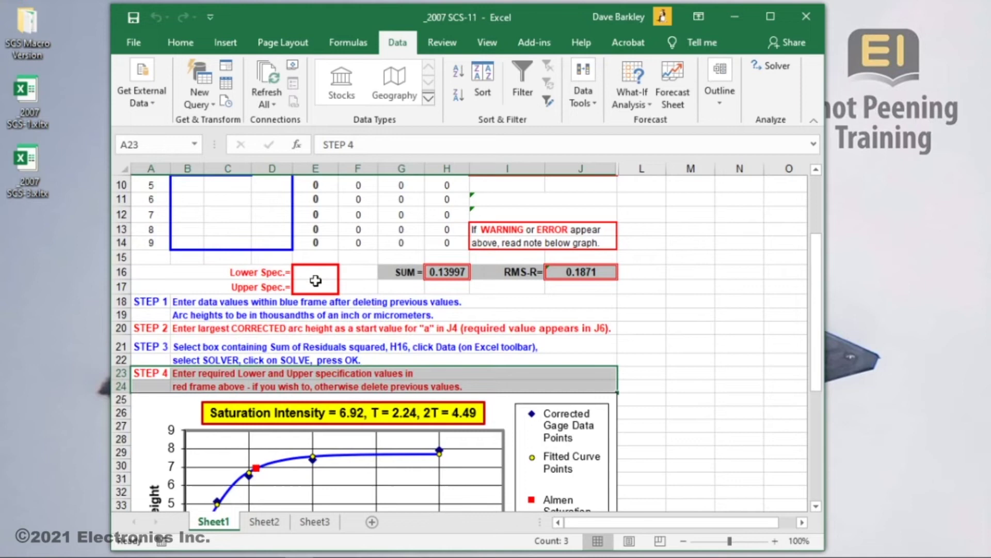
click(318, 272)
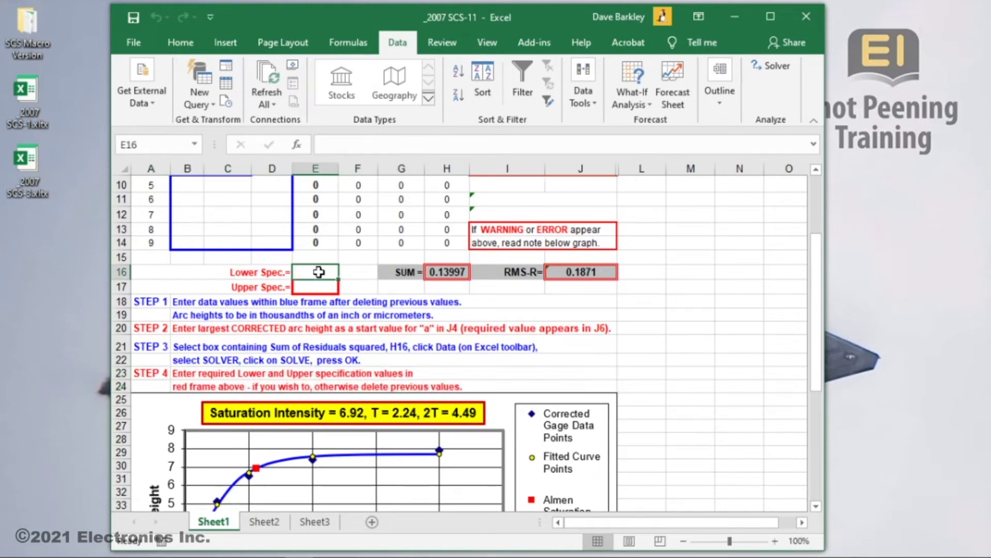
text(6)
click(322, 287)
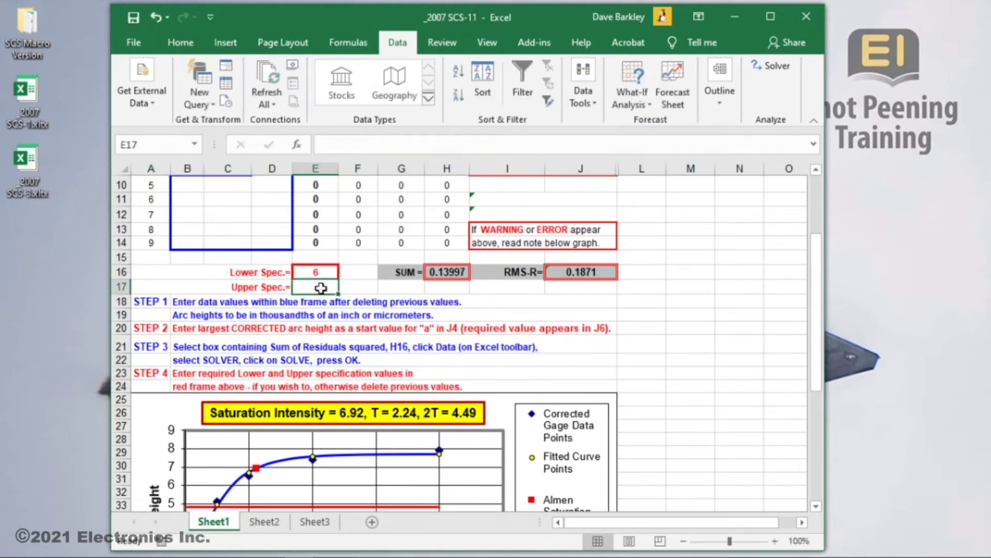
text(10)
key(Return)
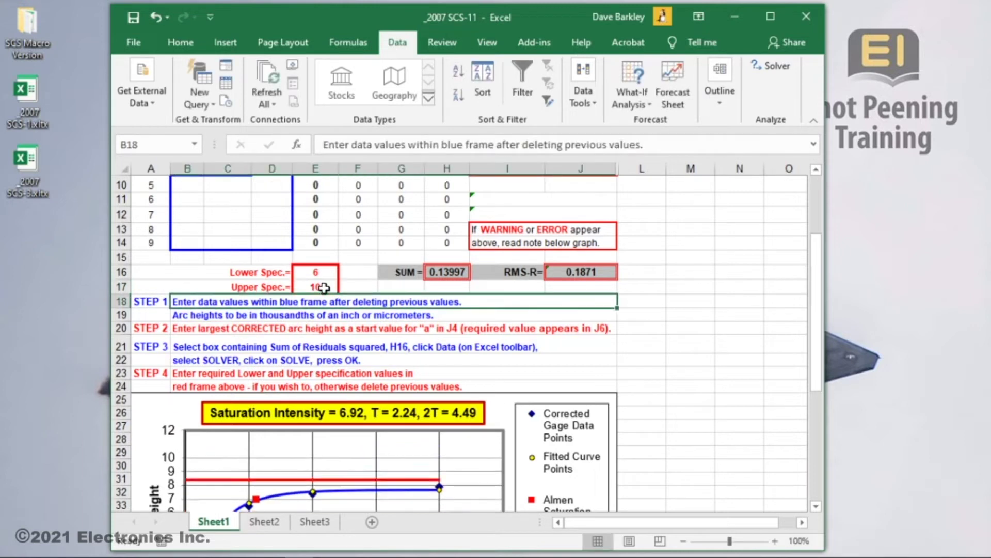
scroll(330, 305, down, 1)
scroll(330, 304, down, 2)
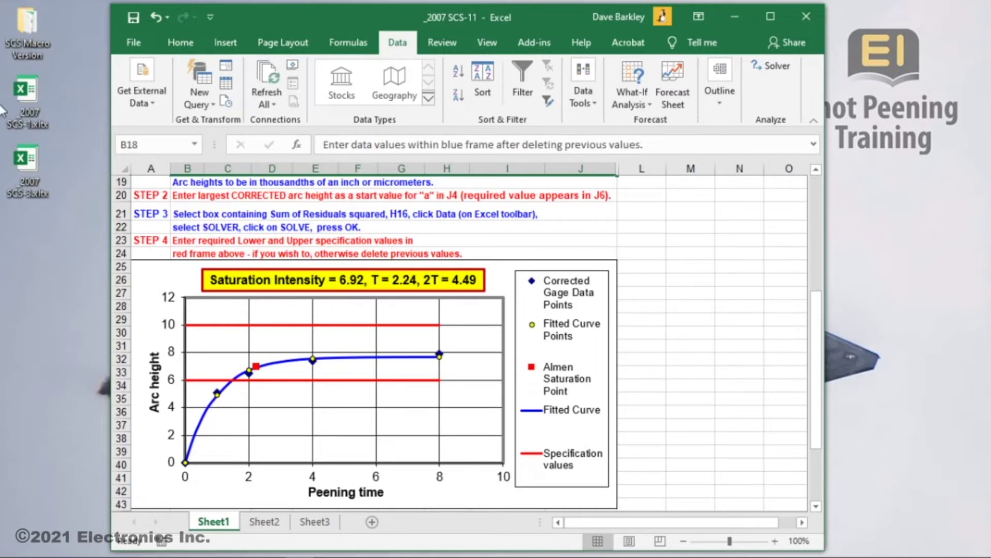
Go to Save As with Desktop as the location, then close the workbook without saving
click(135, 43)
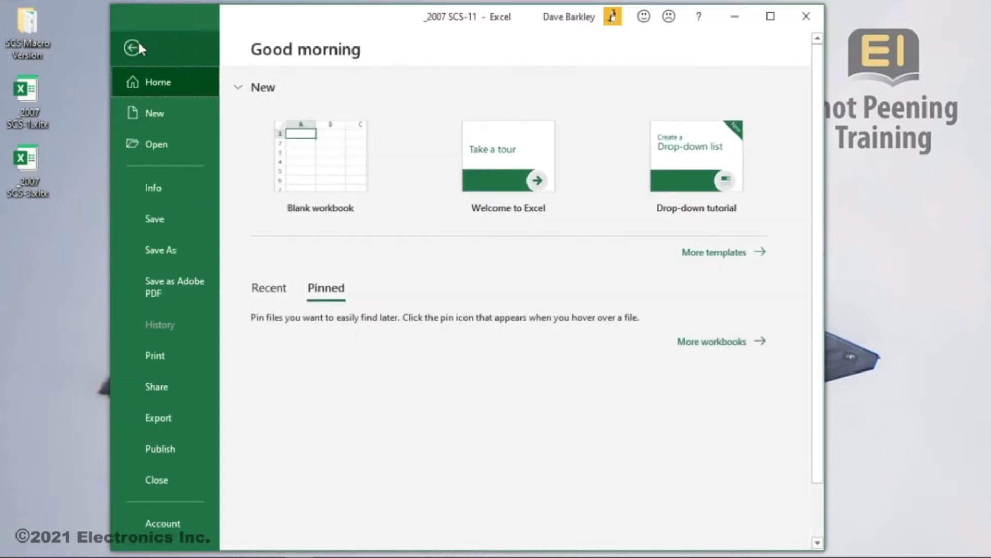
click(163, 250)
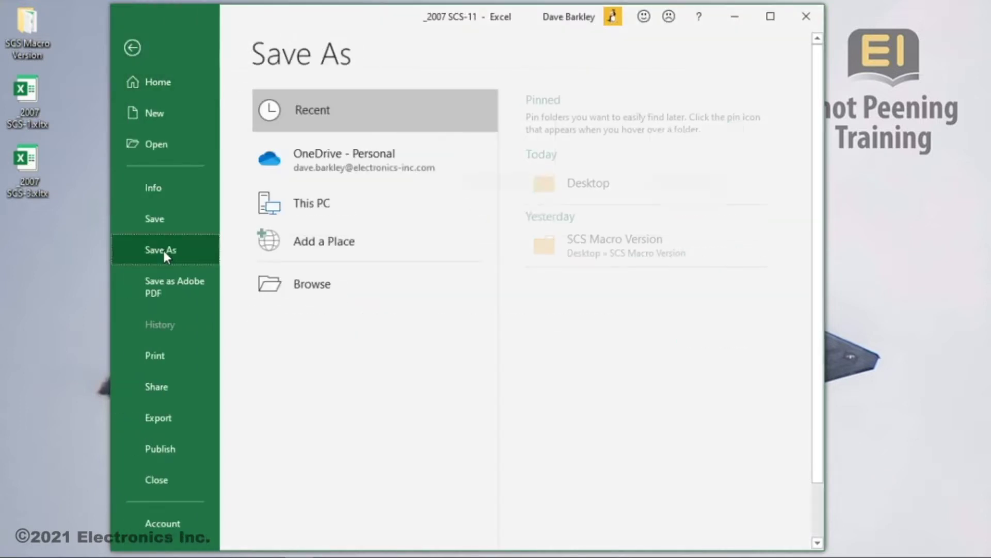
click(599, 186)
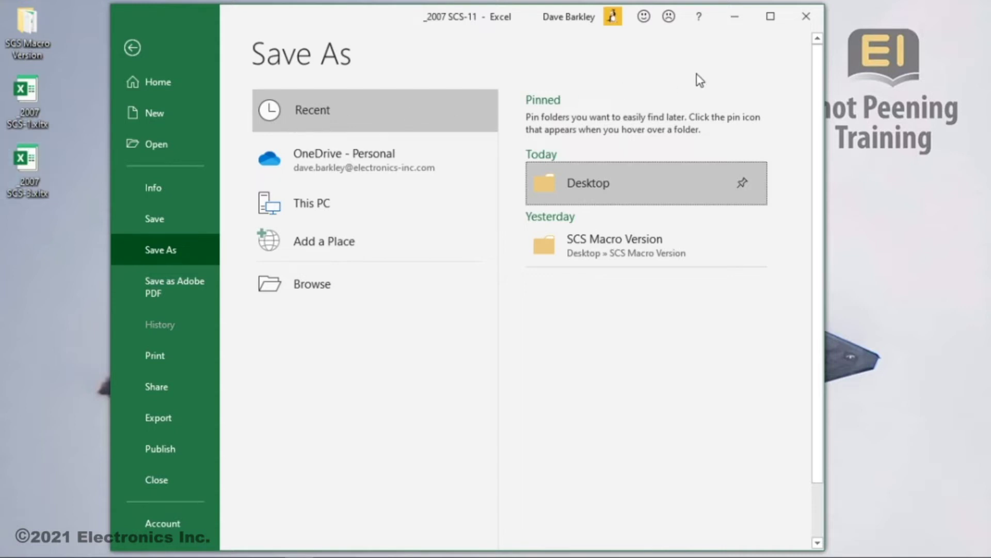
click(810, 19)
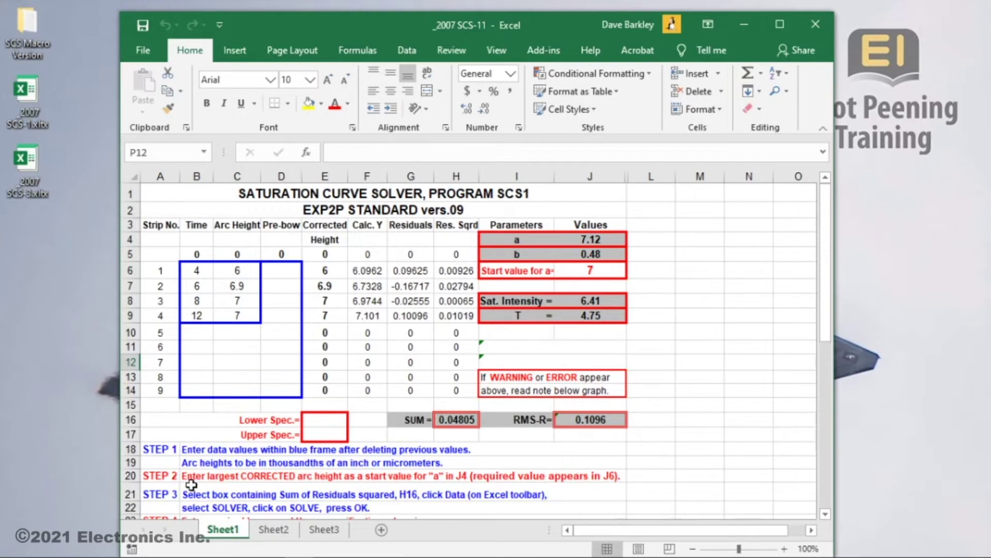
Search 'macro' in Tell me, reach View Macros and create a macro named 'anything'
drag(165, 477, 446, 511)
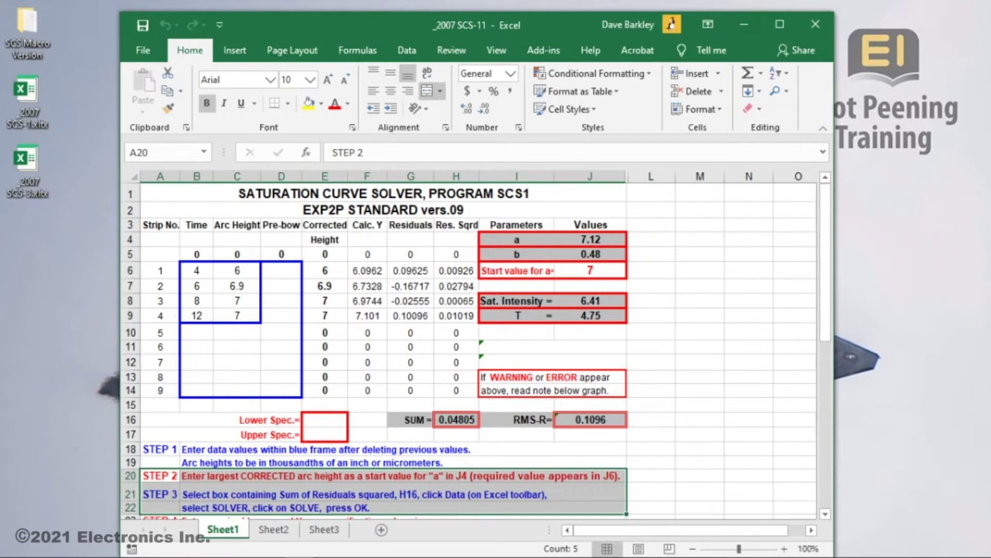
click(719, 52)
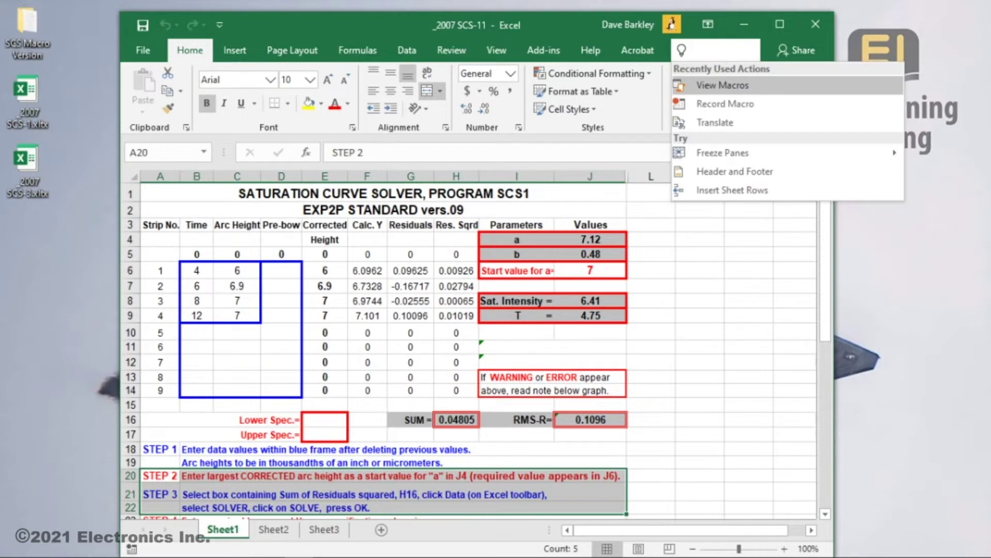
text(macro)
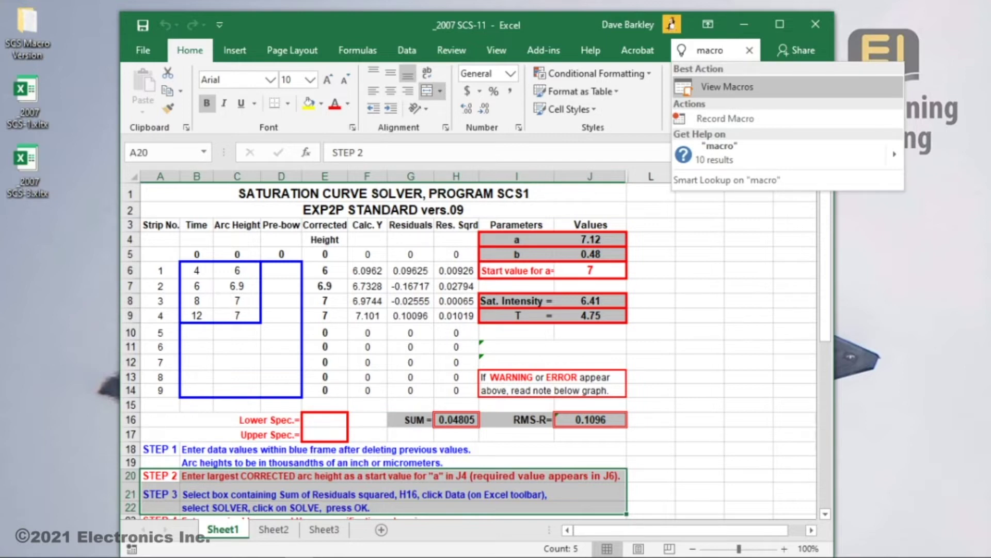
click(735, 92)
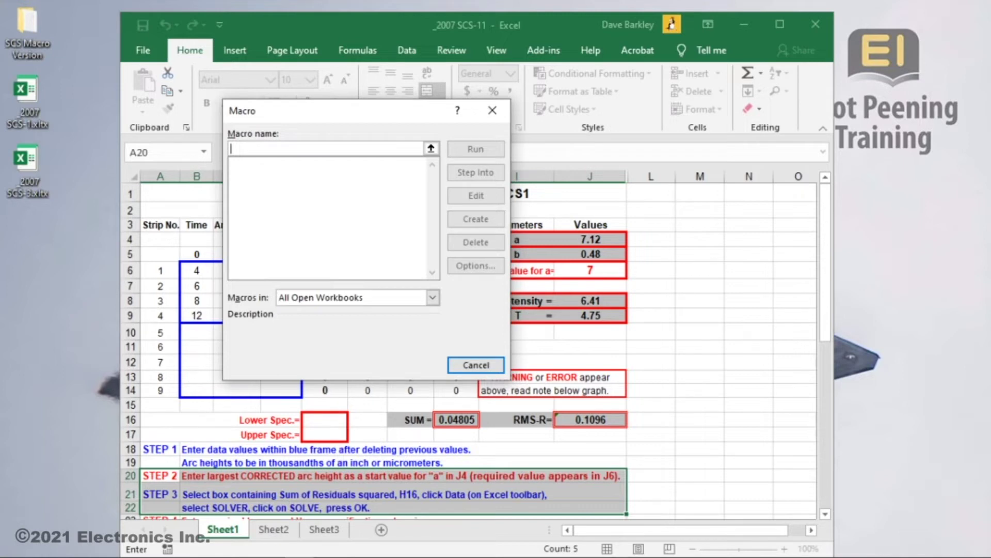
text(anything)
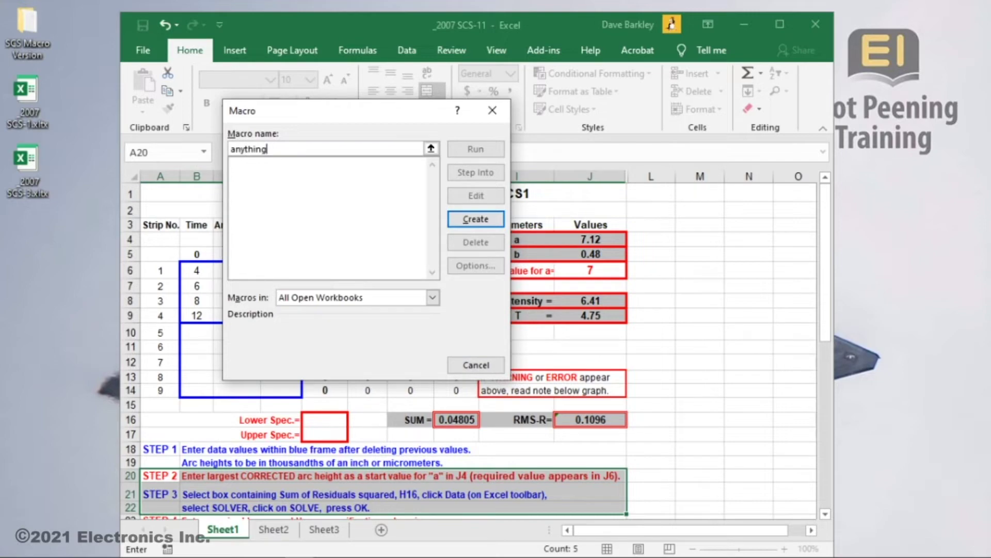
click(476, 219)
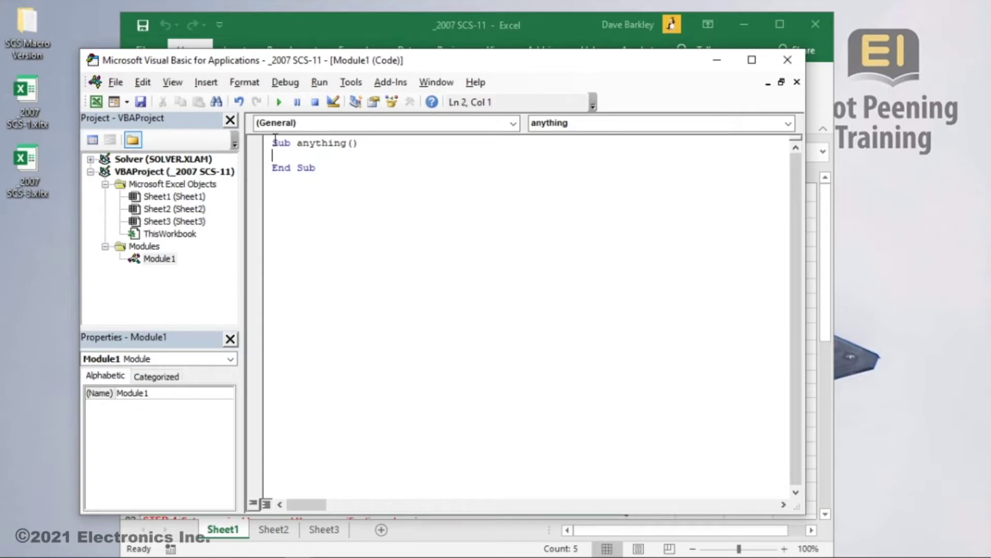
Delete the empty Sub anything() procedure so Module1 is blank
drag(272, 142, 342, 187)
key(Delete)
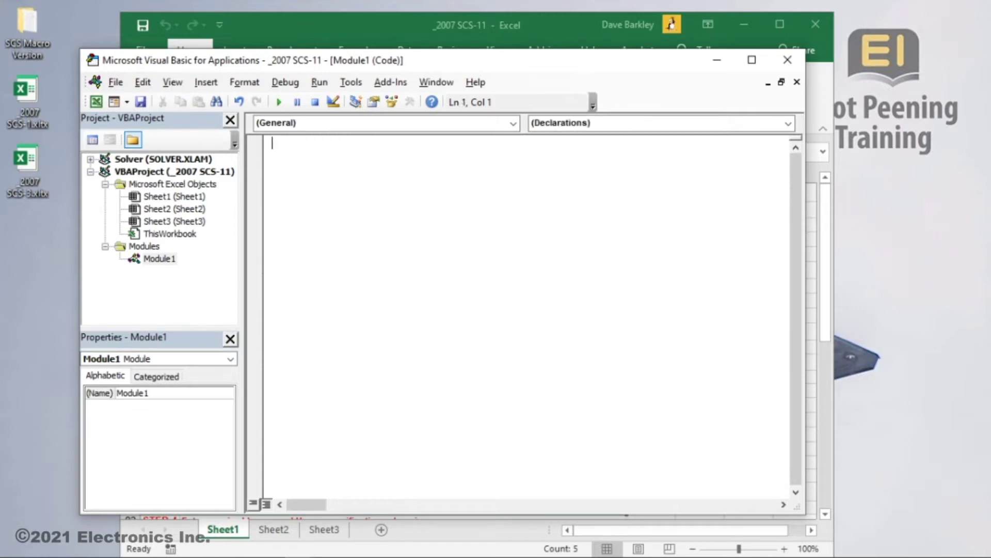
Open SCS Macros.txt from the SCS Macro Version folder in Notepad
click(33, 28)
double_click(33, 28)
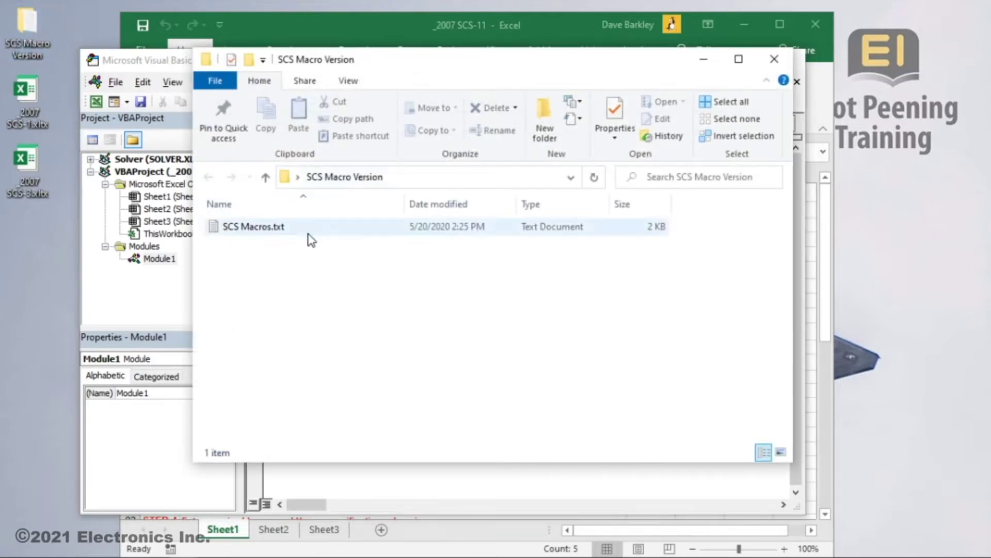
double_click(278, 230)
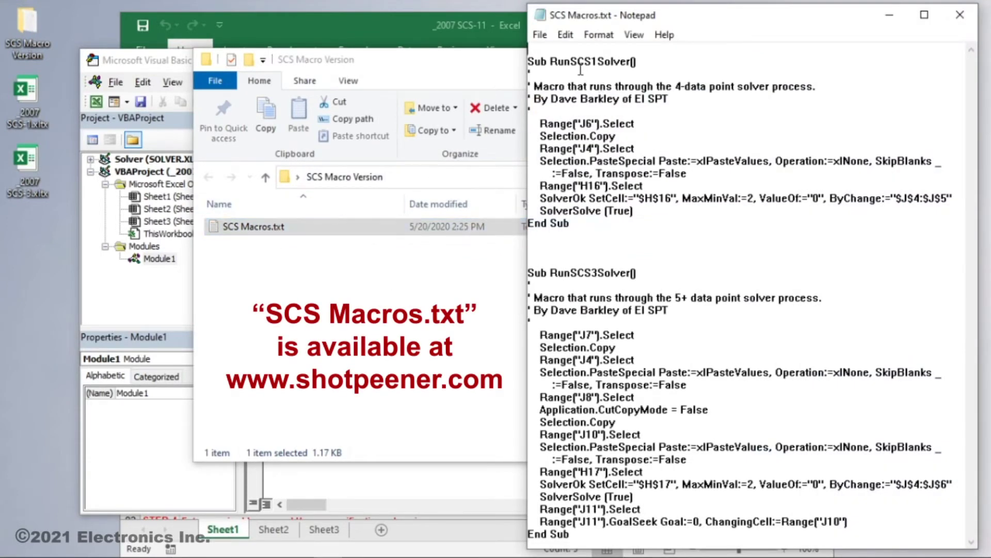
Copy the full RunSCS1Solver macro text
drag(570, 61, 598, 61)
drag(529, 61, 629, 225)
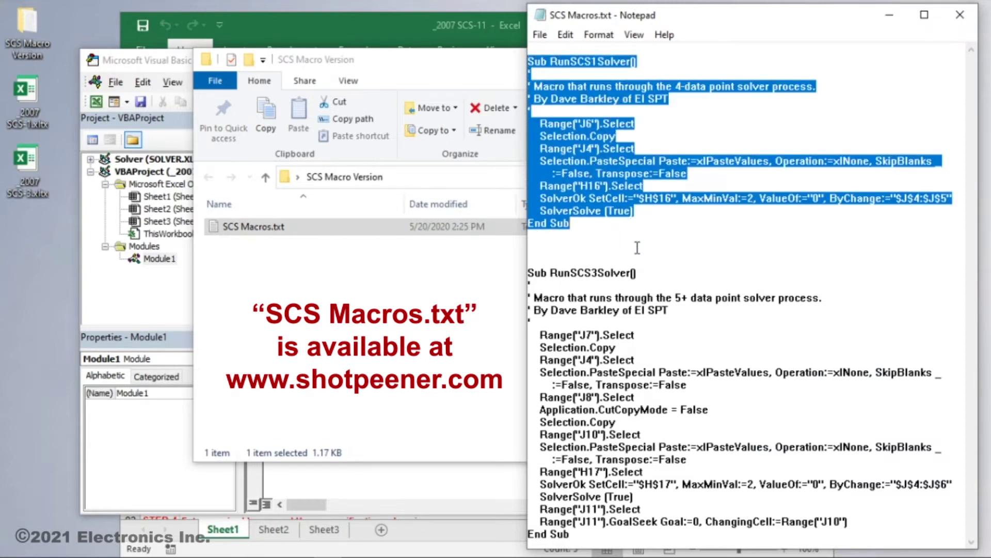
right_click(602, 159)
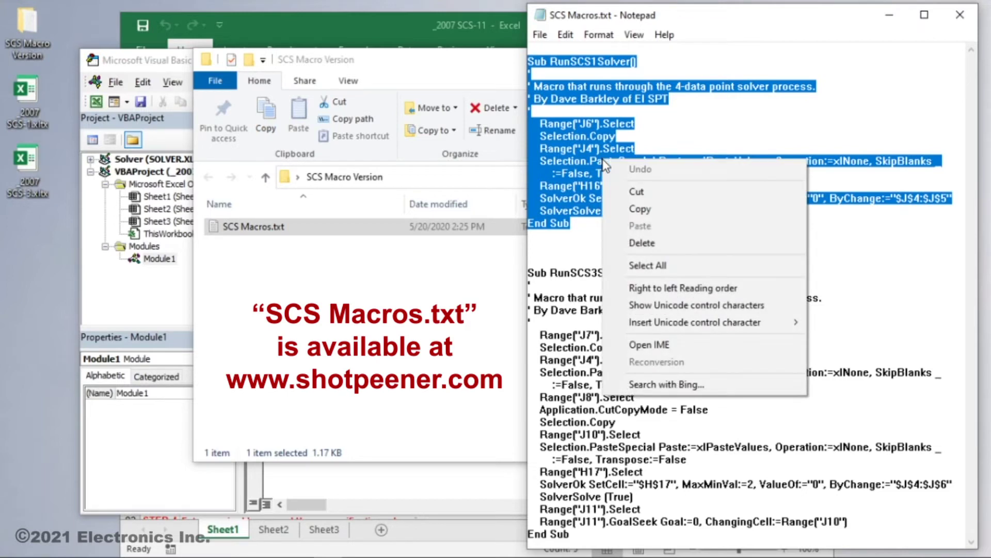
click(643, 209)
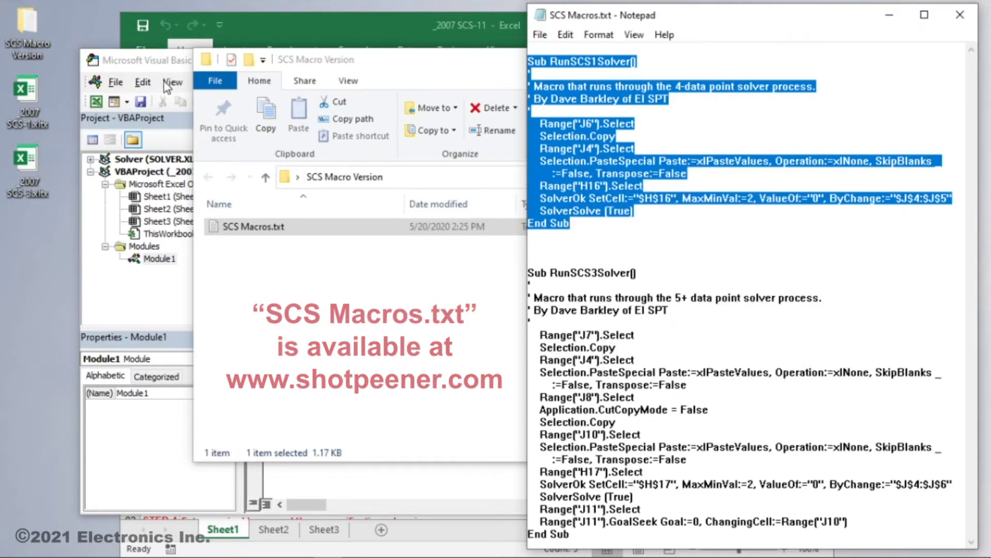
Paste the RunSCS1Solver macro into Module1 and inspect its SolverOk line
click(160, 61)
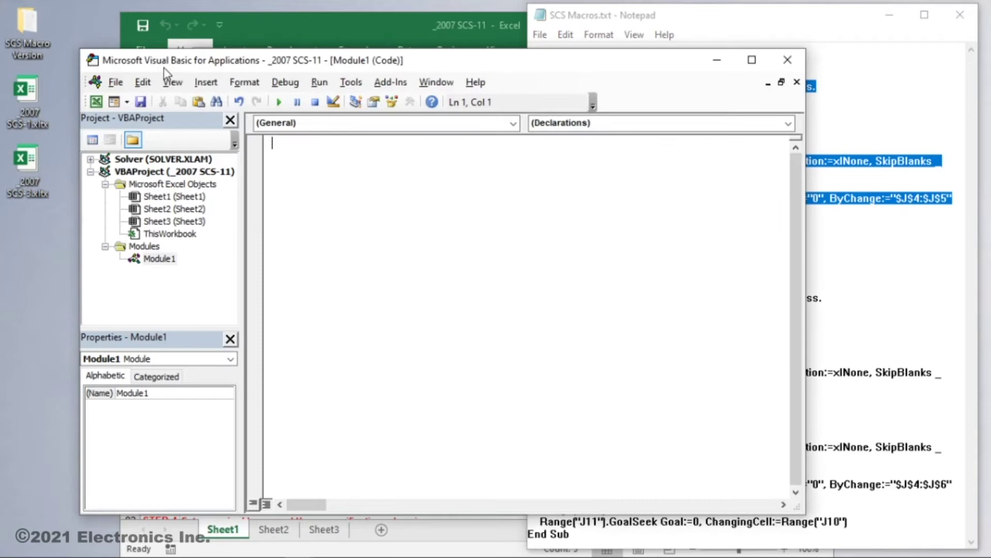
right_click(305, 148)
click(333, 195)
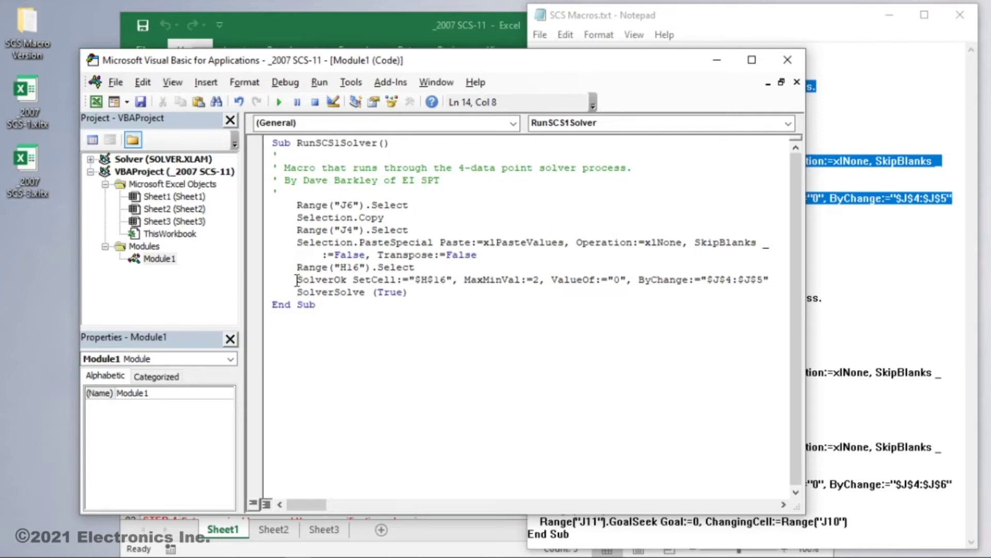
drag(297, 279, 334, 292)
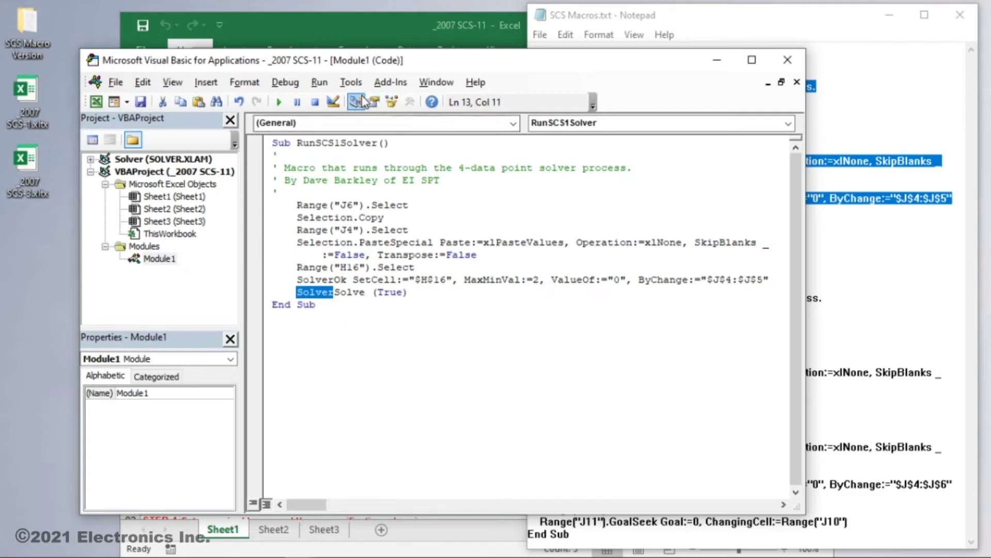
Add a Solver library reference to the project and close the VBA editor
click(351, 82)
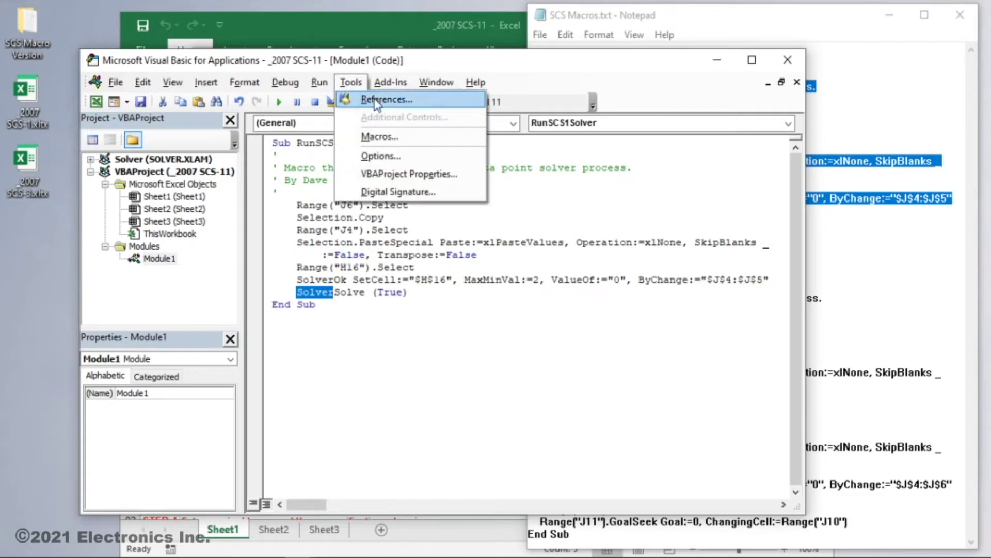
click(375, 100)
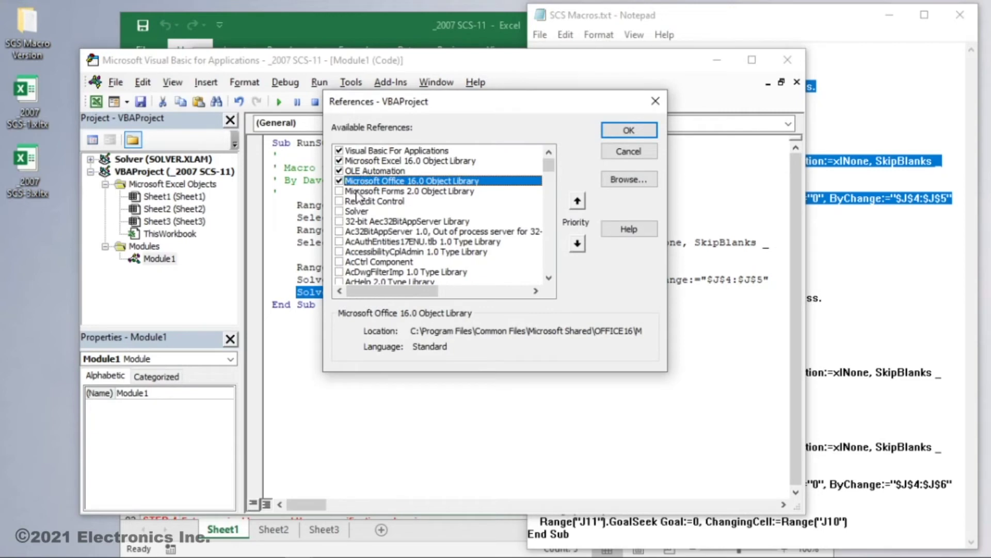
click(339, 211)
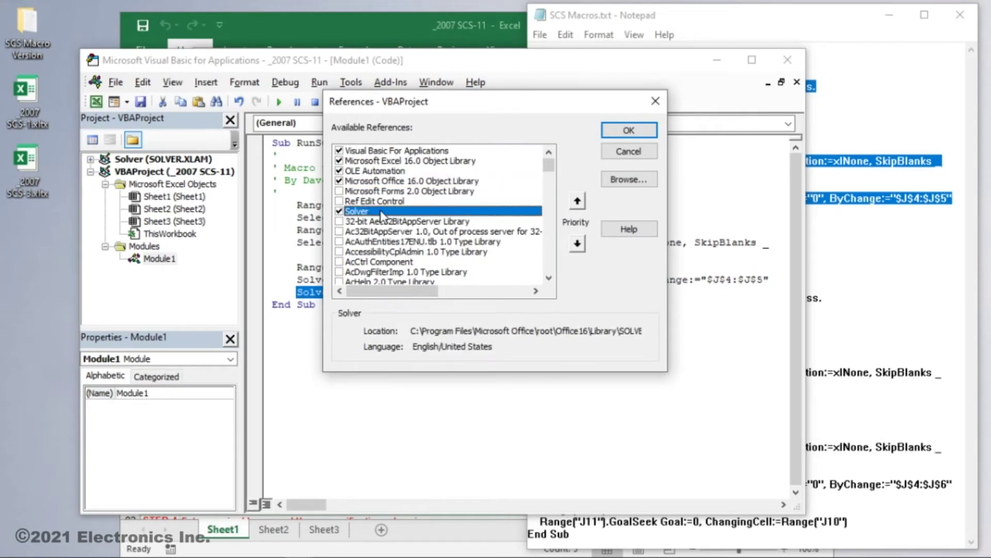
click(642, 129)
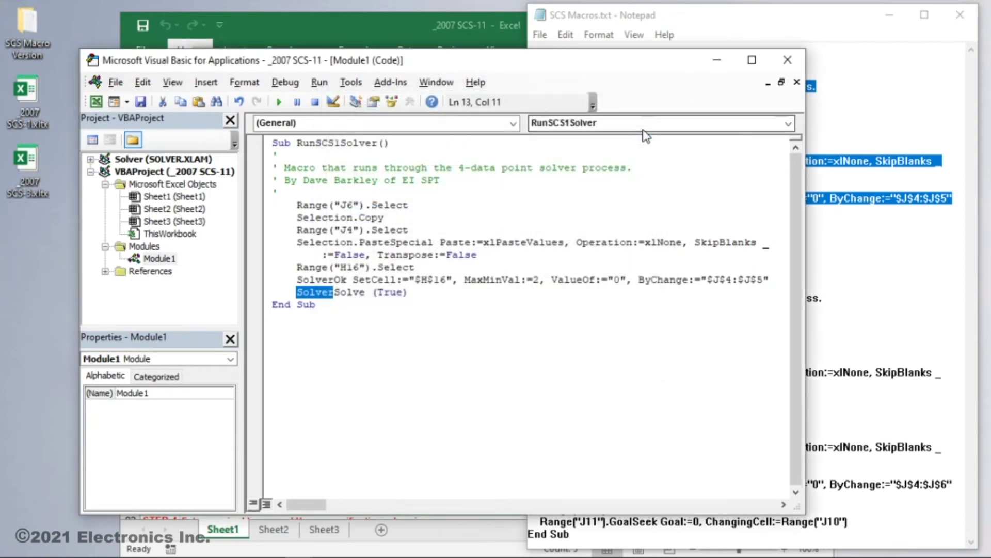
click(788, 59)
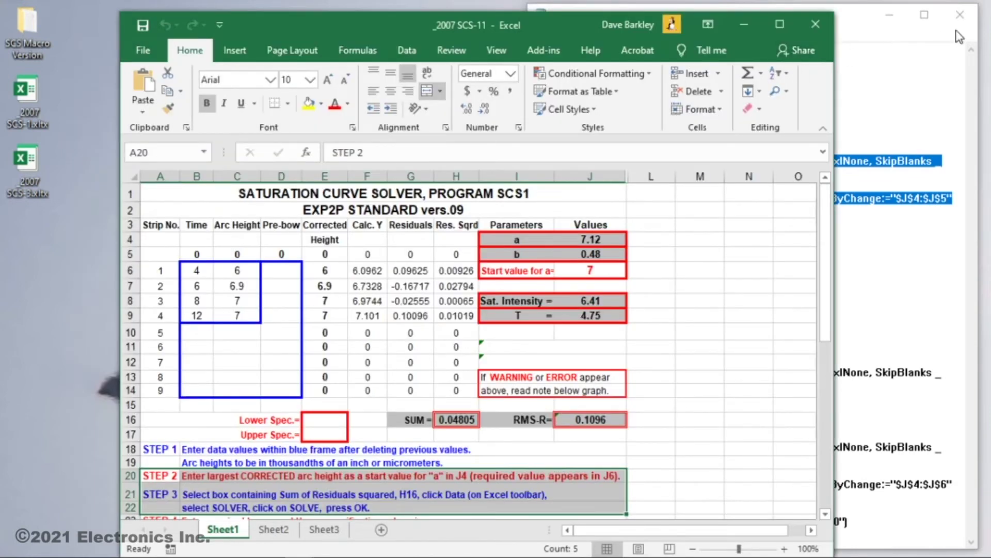
Close Notepad, then confirm RunSCS1Solver appears in Excel's View Macros list
click(960, 15)
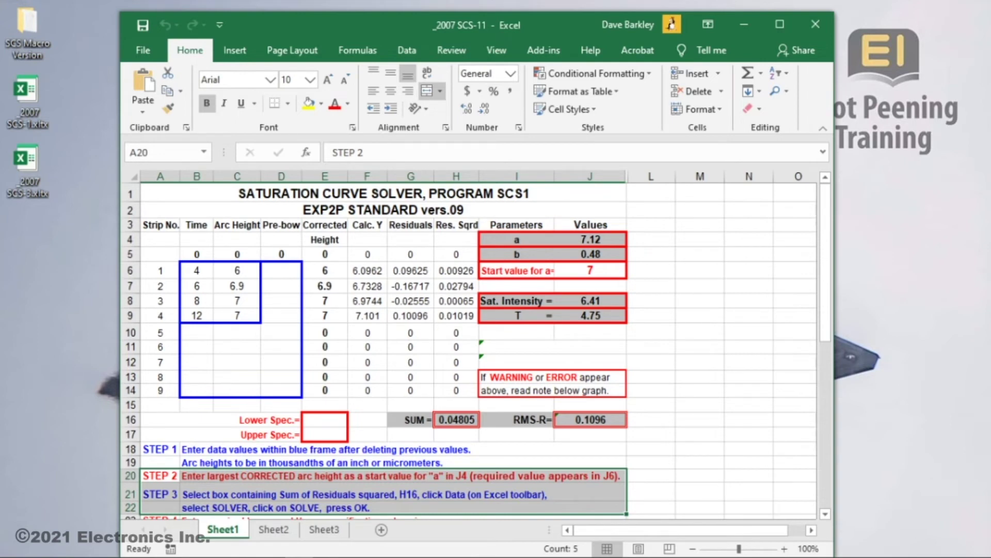
click(711, 49)
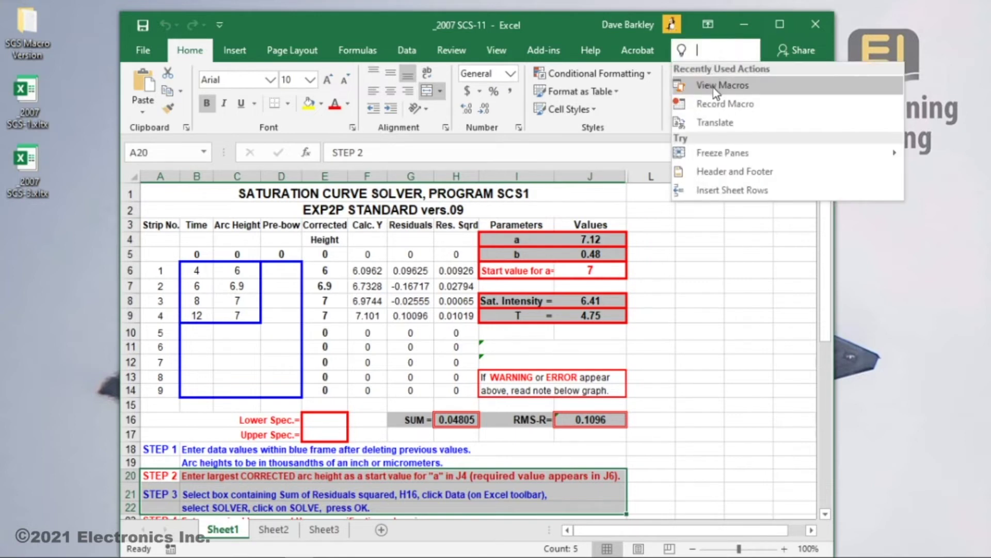
click(718, 87)
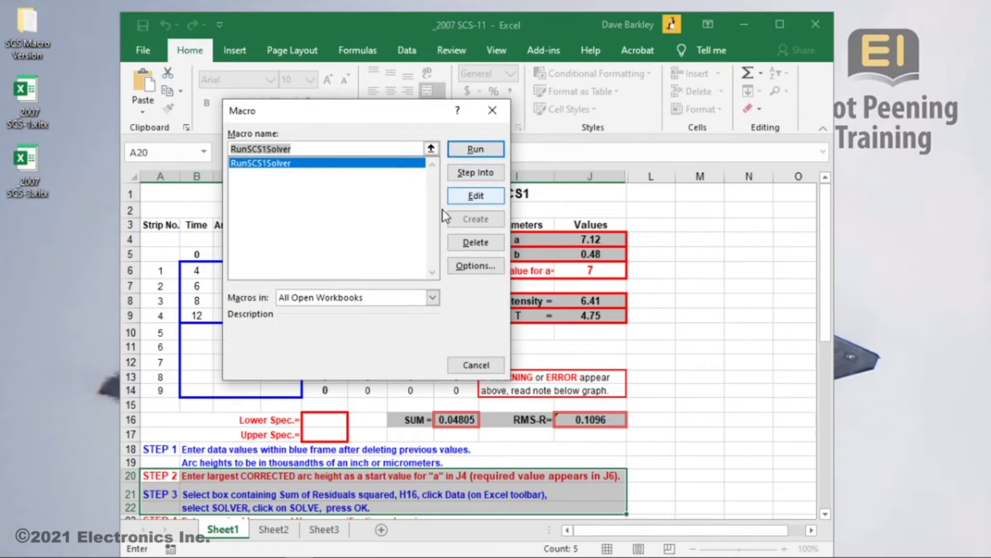
click(475, 365)
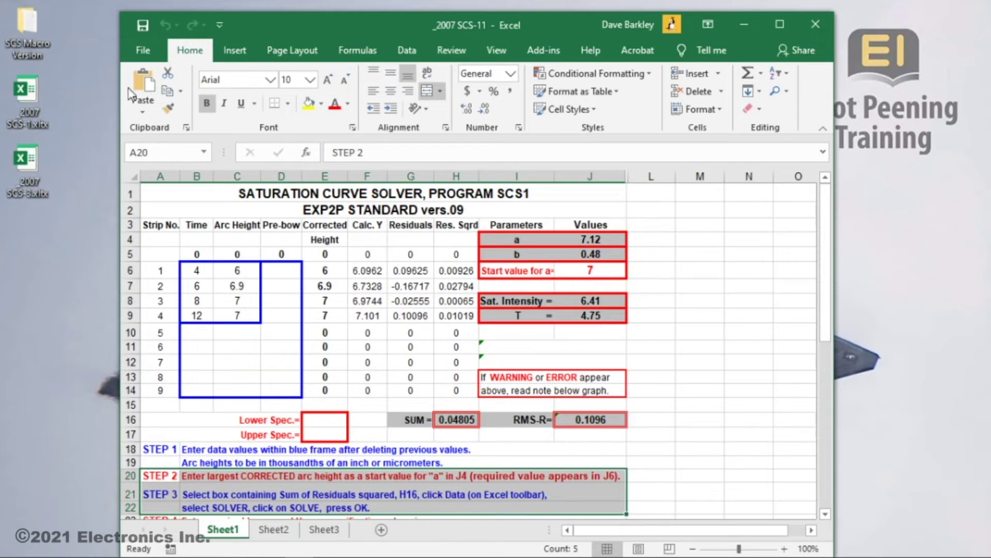
Draw a text box across rows 20–22 and widen it to the right
click(237, 52)
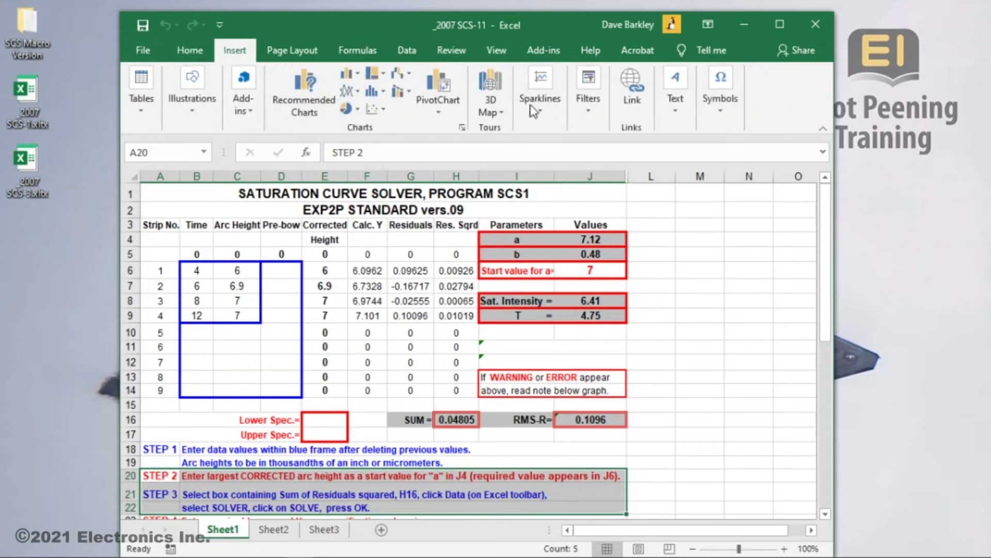
click(675, 105)
click(681, 161)
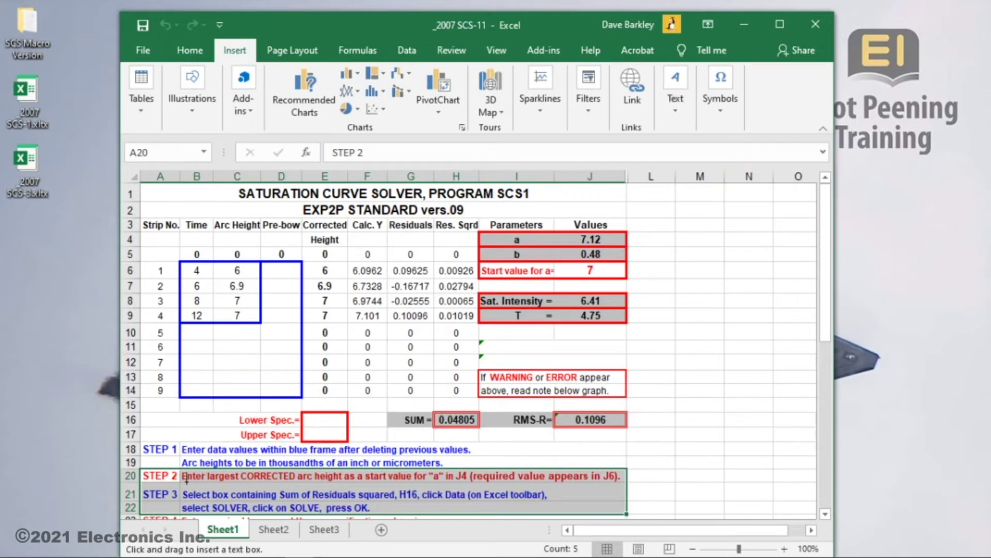
drag(194, 477, 524, 504)
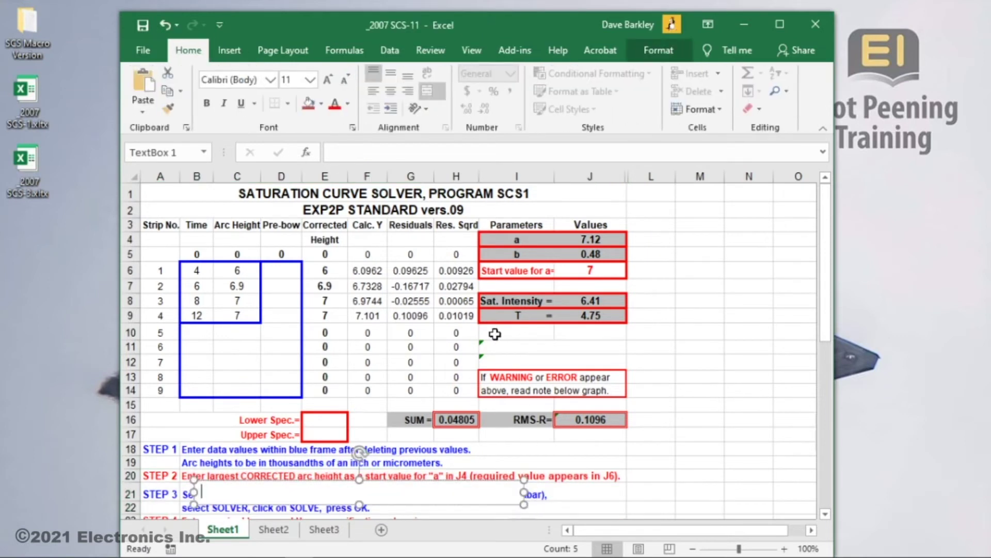
scroll(495, 334, down, 3)
drag(193, 339, 184, 331)
drag(525, 365, 623, 370)
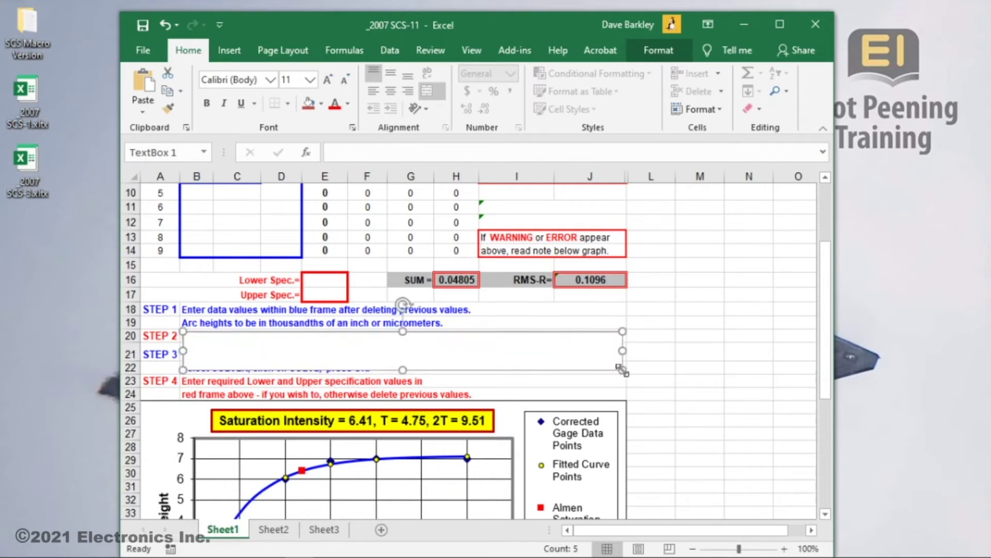
Type RUN SOLVER in the box, bold at 18 pt, centred both ways
click(255, 346)
text(RUN SOLVER)
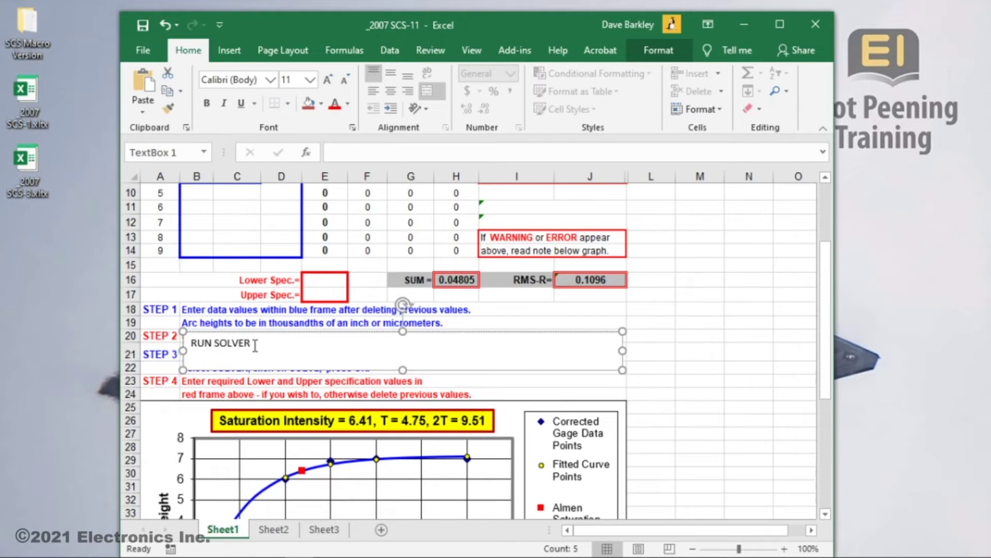
drag(252, 344, 185, 344)
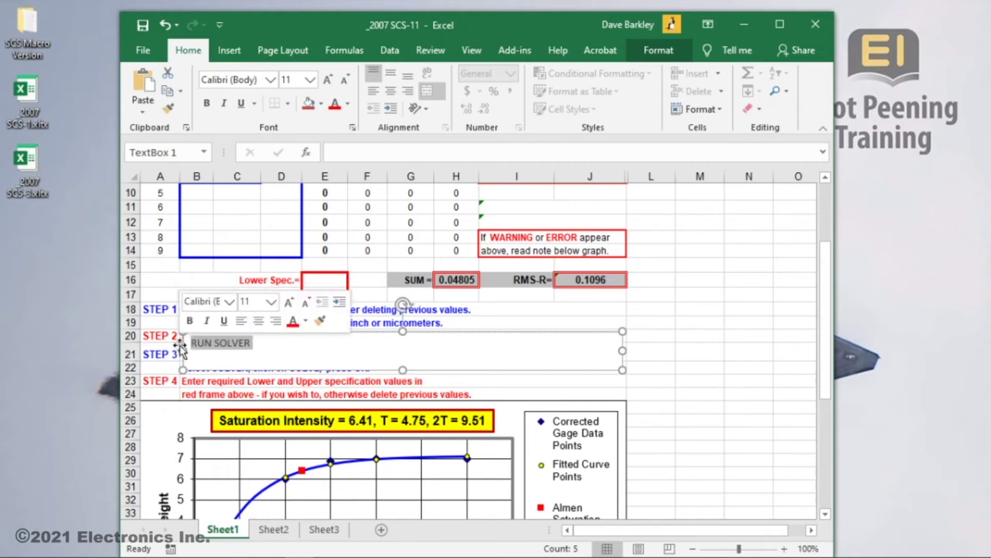
click(328, 80)
click(328, 80)
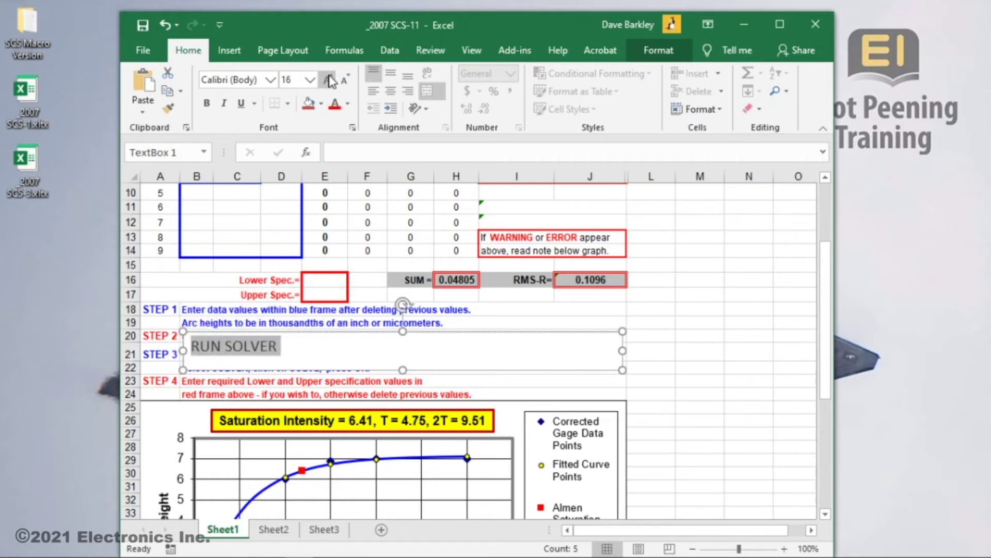
click(328, 80)
click(328, 80)
click(207, 103)
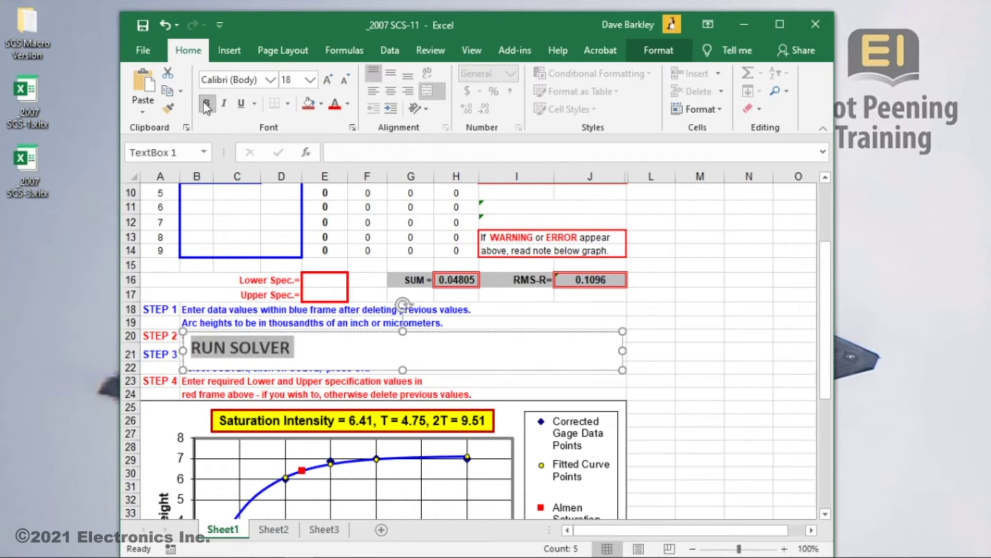
click(391, 78)
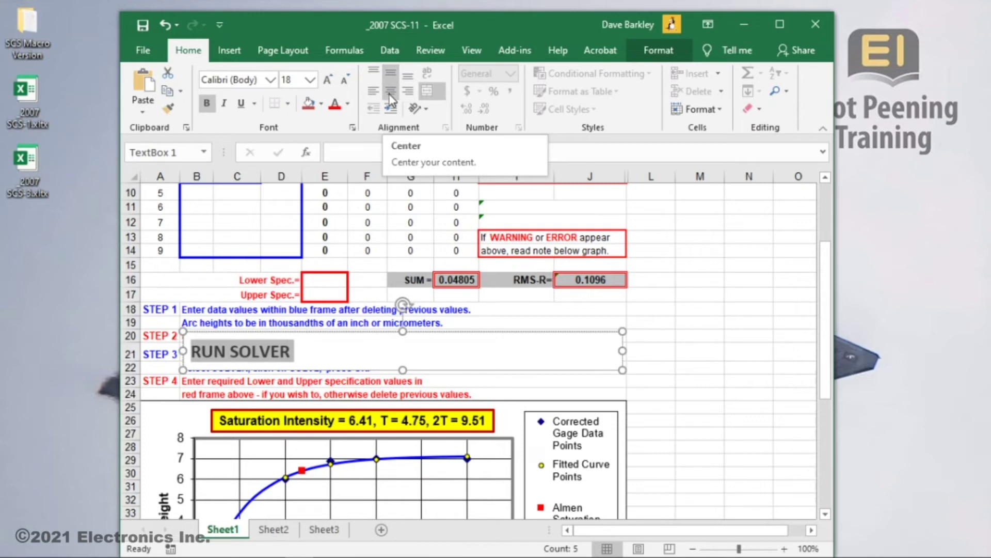
click(389, 94)
Give the RUN SOLVER box a red fill and yellow text
click(493, 361)
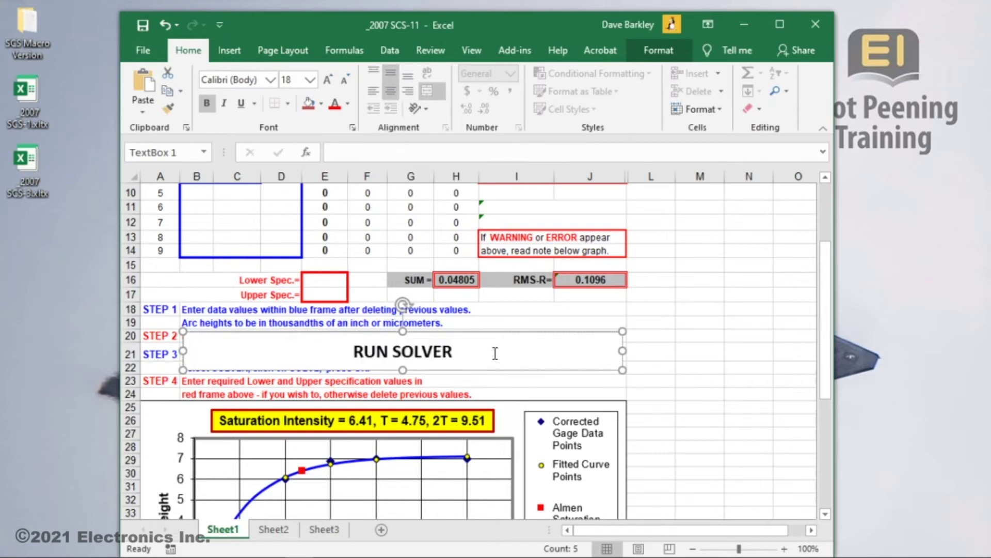
click(308, 103)
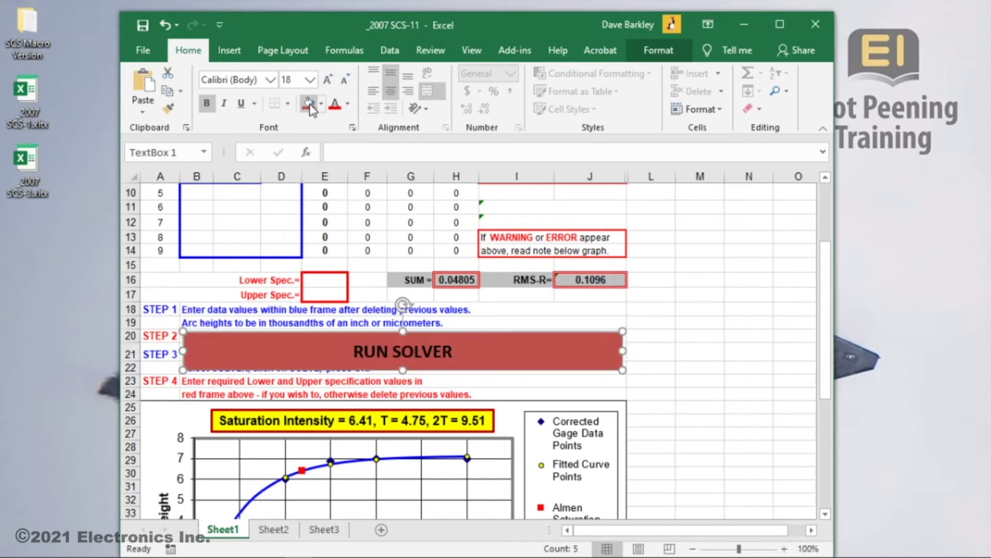
click(349, 105)
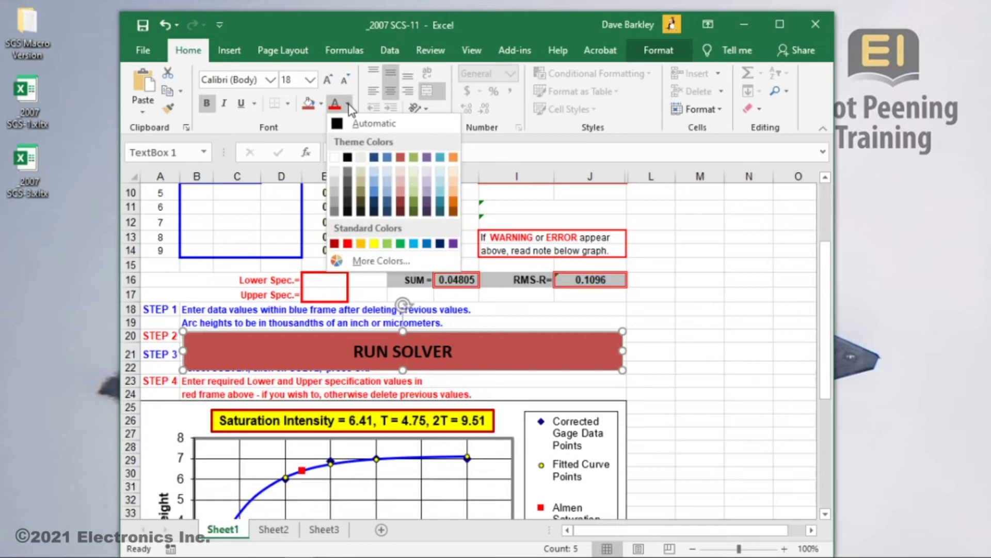
click(373, 244)
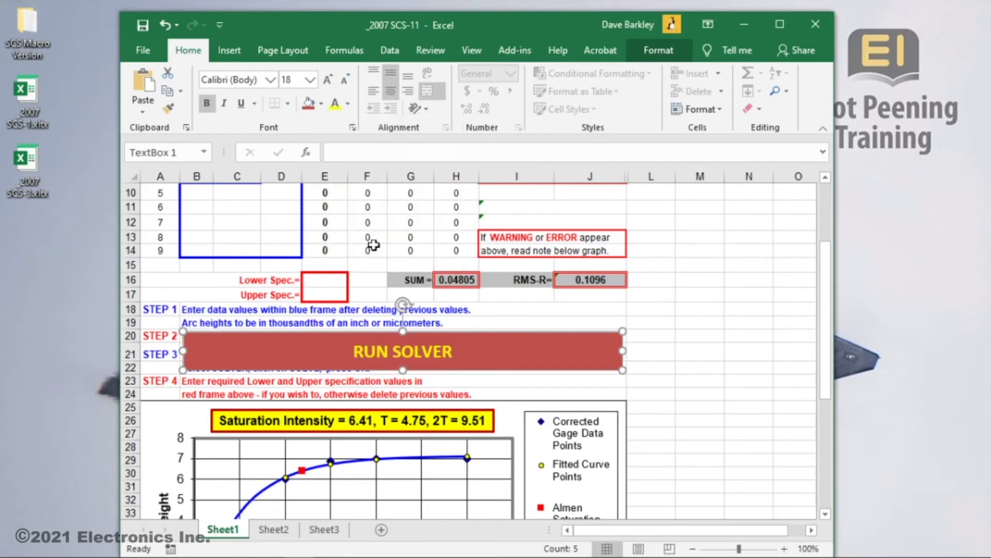
Assign the RunSCS1Solver macro to the RUN SOLVER text box
right_click(522, 371)
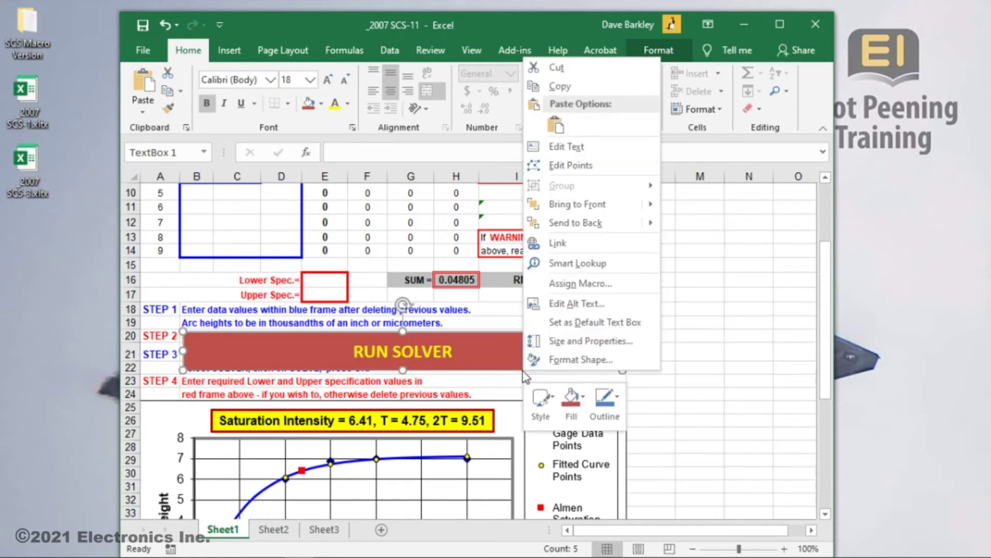
click(559, 285)
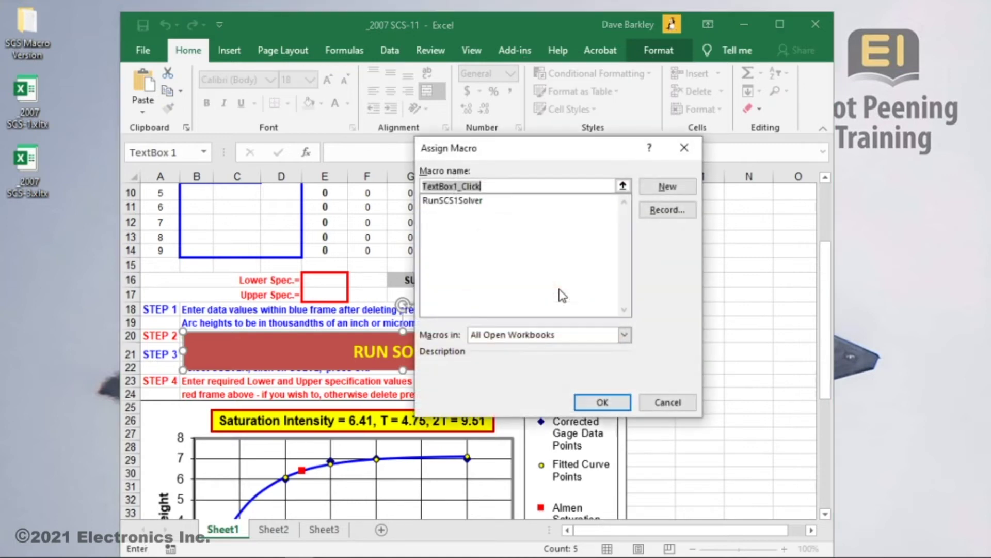
click(441, 201)
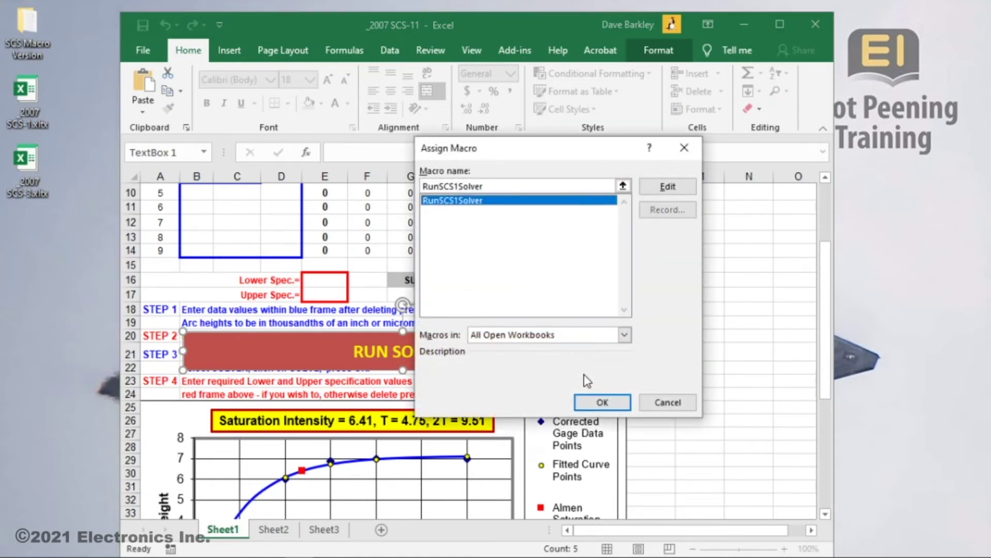
click(604, 402)
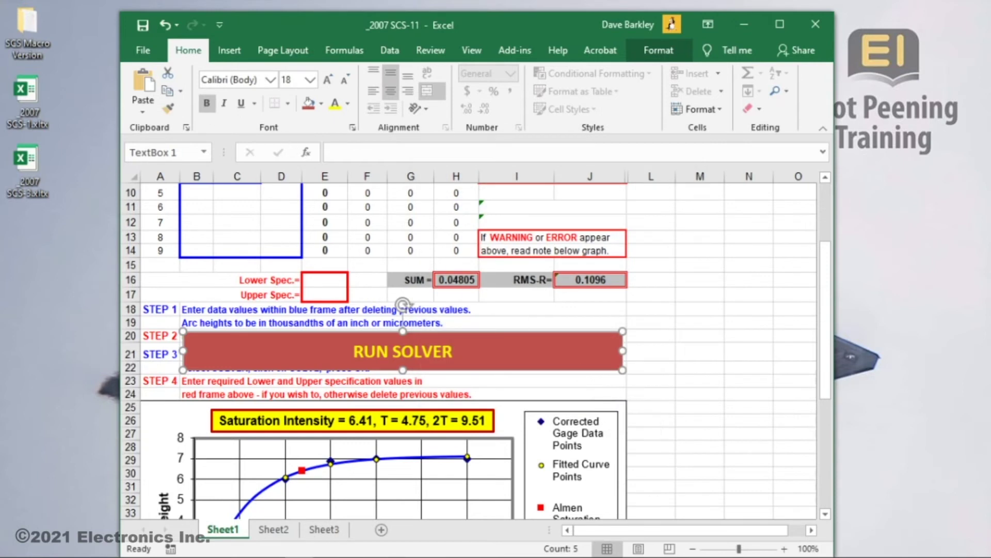
Save as Excel Macro-Enabled Template '_2007 SCS-1 Macro Version.xltm' in the SCS Macro Version folder
key(Escape)
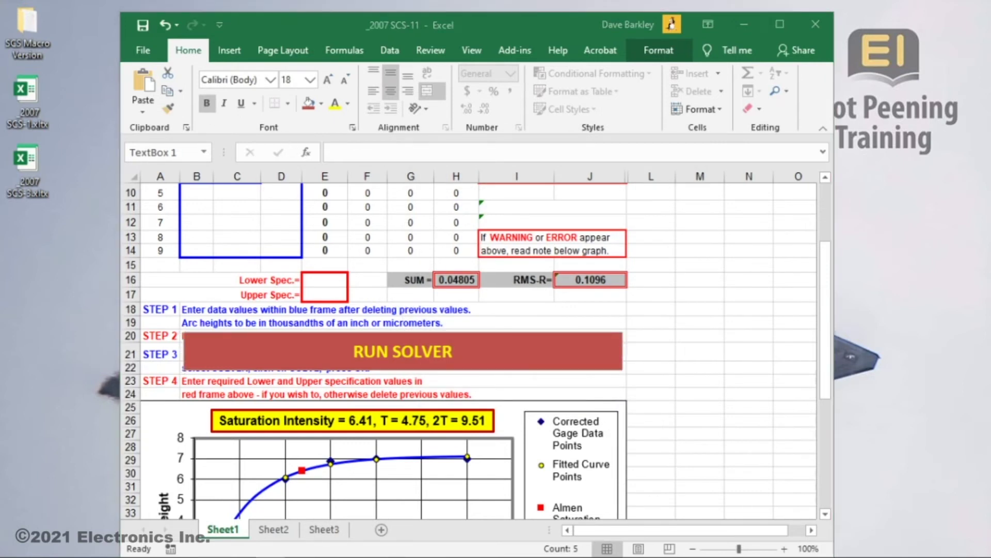
click(144, 52)
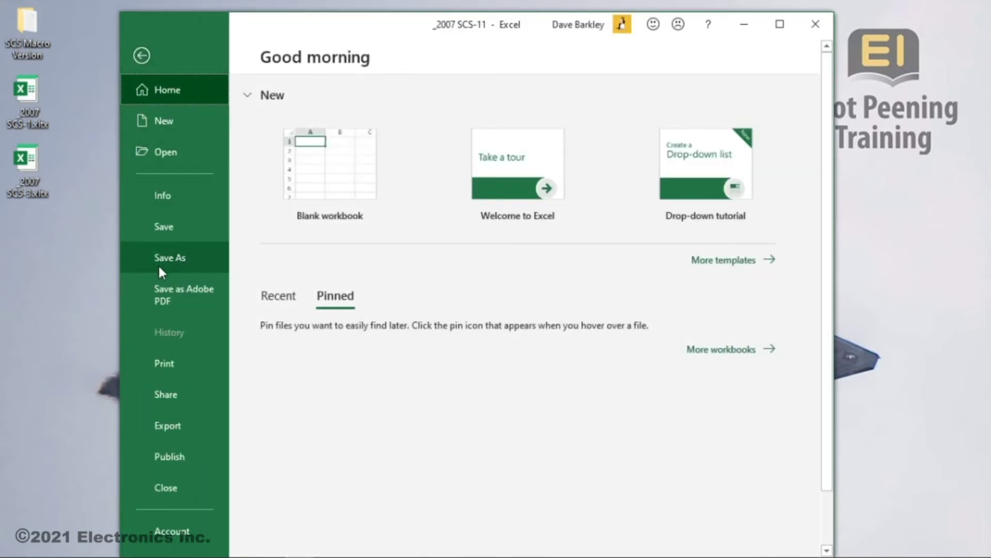
click(192, 262)
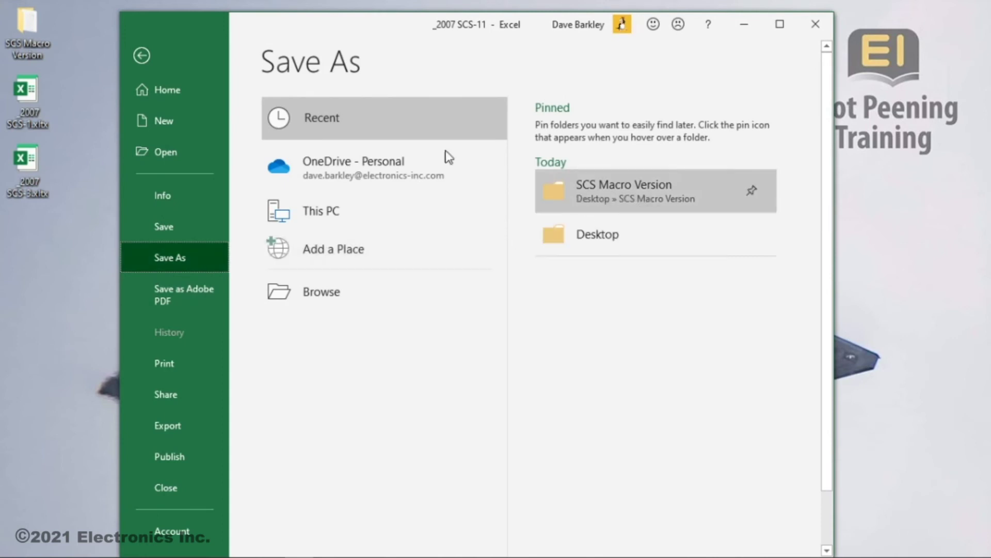
click(614, 197)
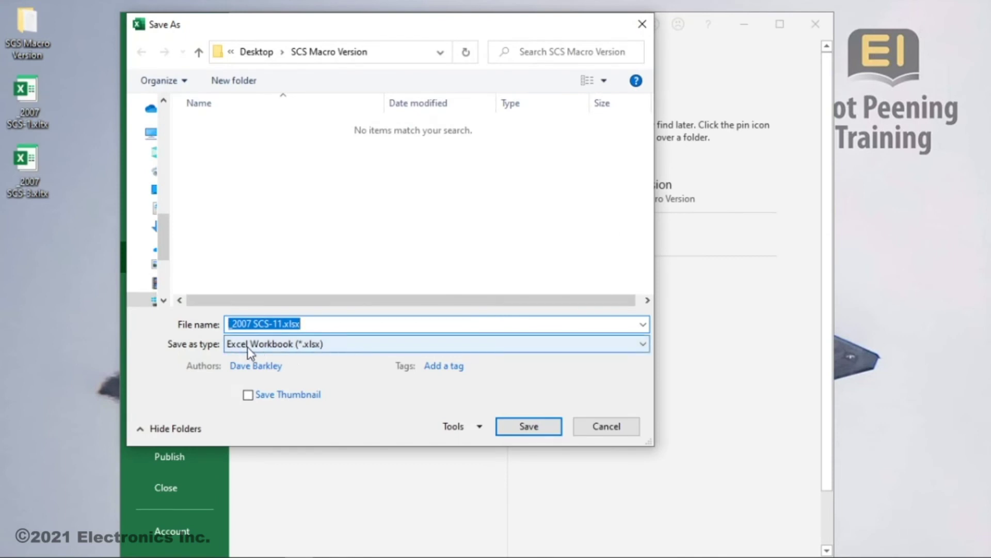
click(368, 346)
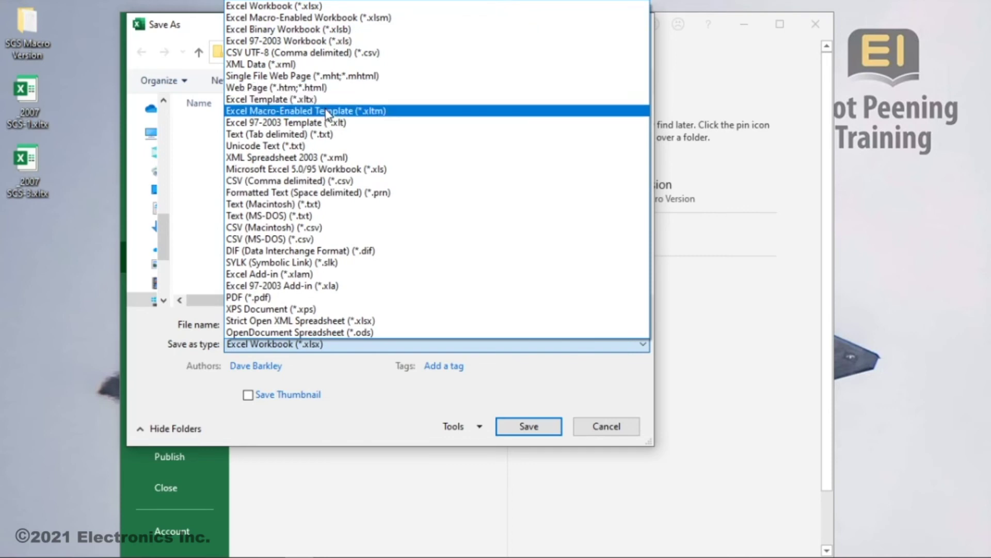
click(380, 112)
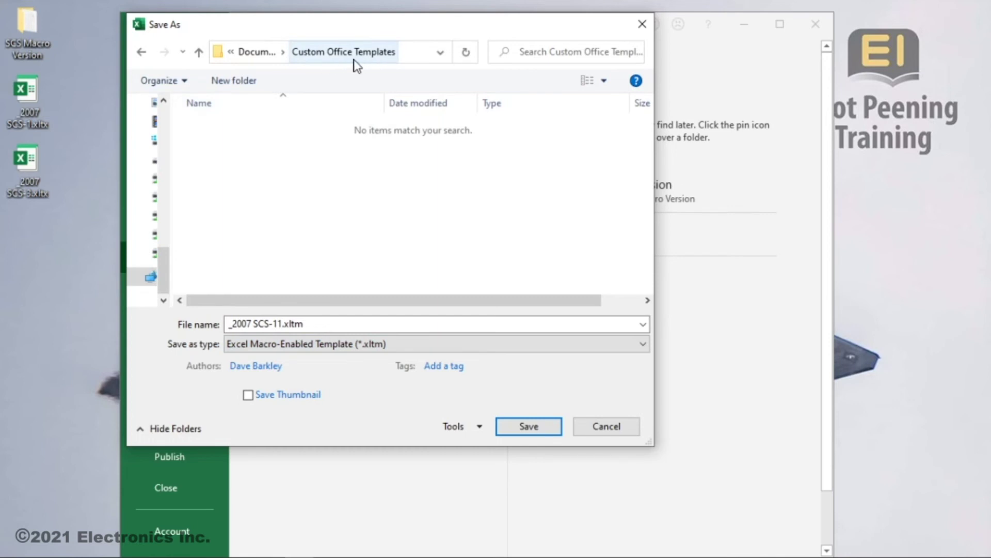
click(141, 53)
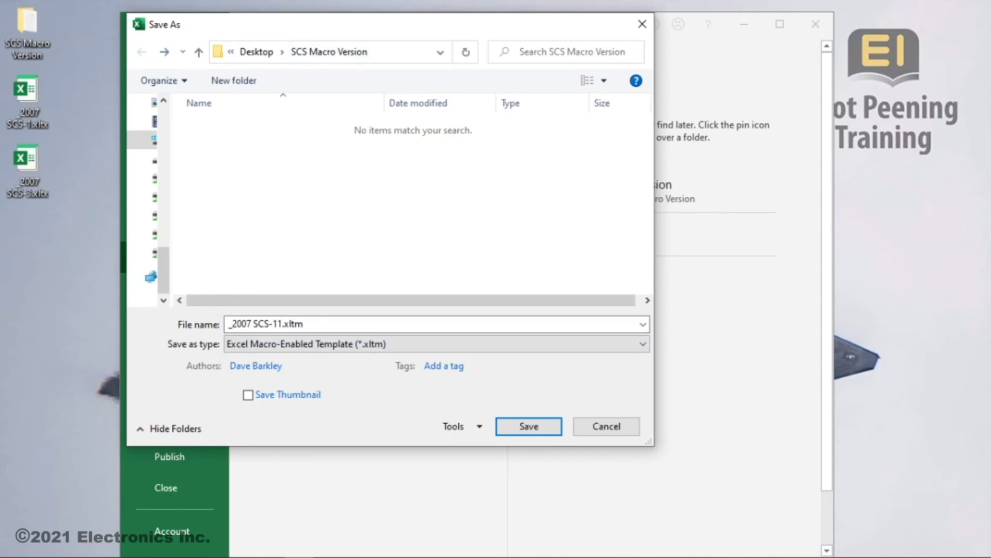
click(328, 324)
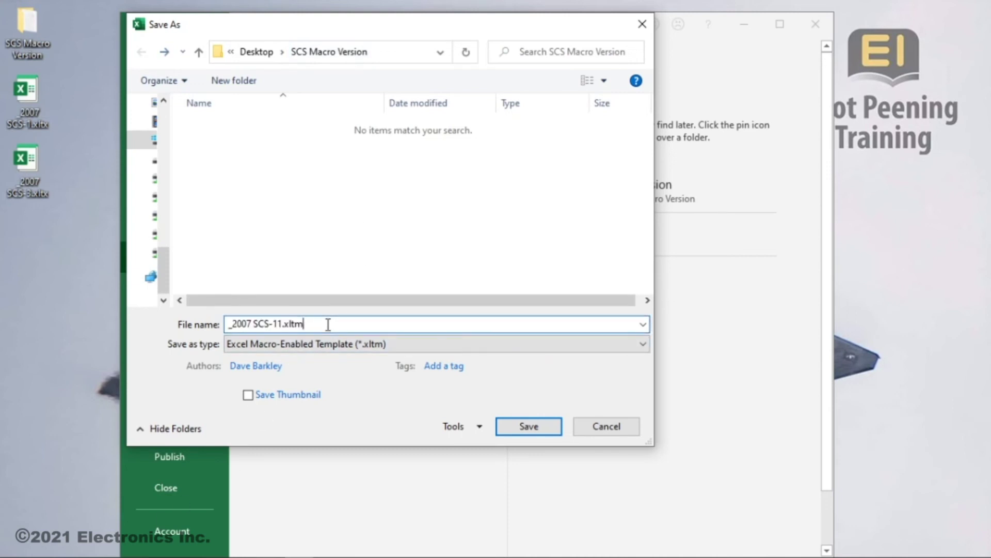
key(BackSpace)
key(BackSpace)
key(BackSpace)
key(BackSpace)
text(Macro Versio)
key(Return)
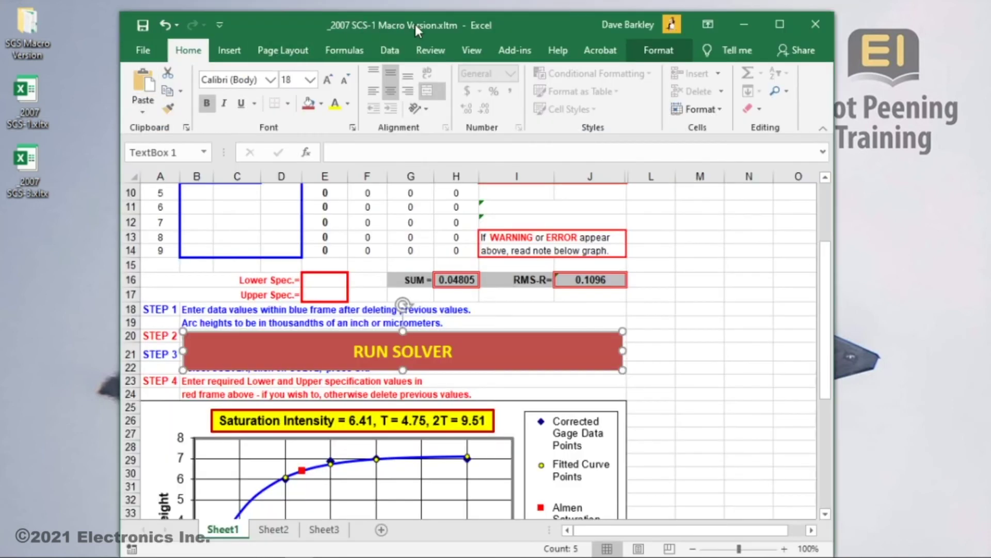
Enter times 1, 2, 4, 8 in B6:B9
scroll(189, 449, up, 3)
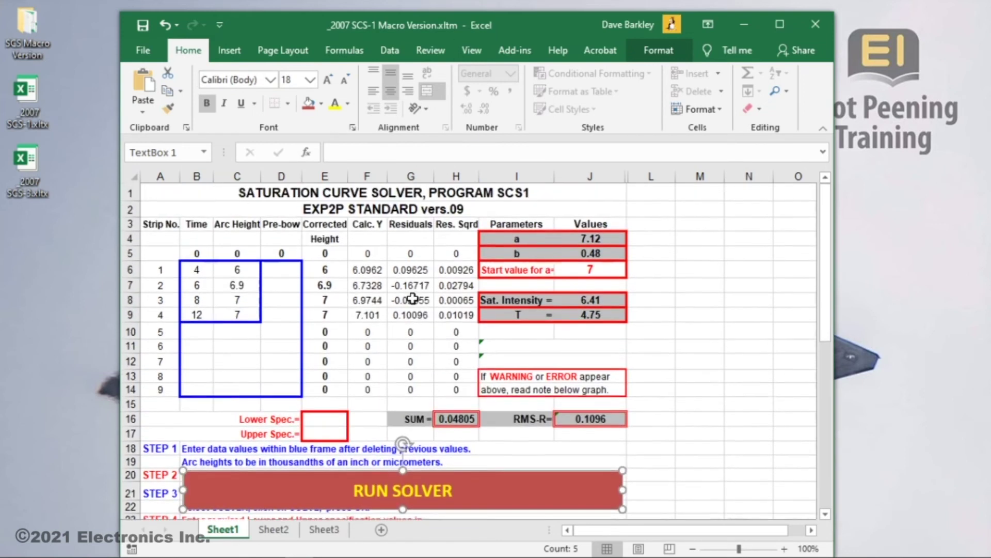
drag(189, 449, 234, 463)
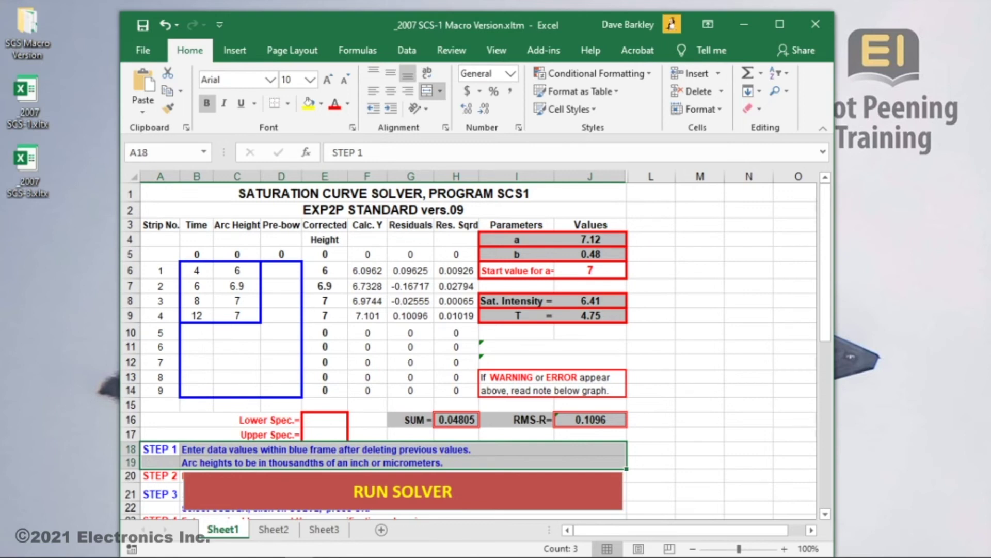
click(197, 270)
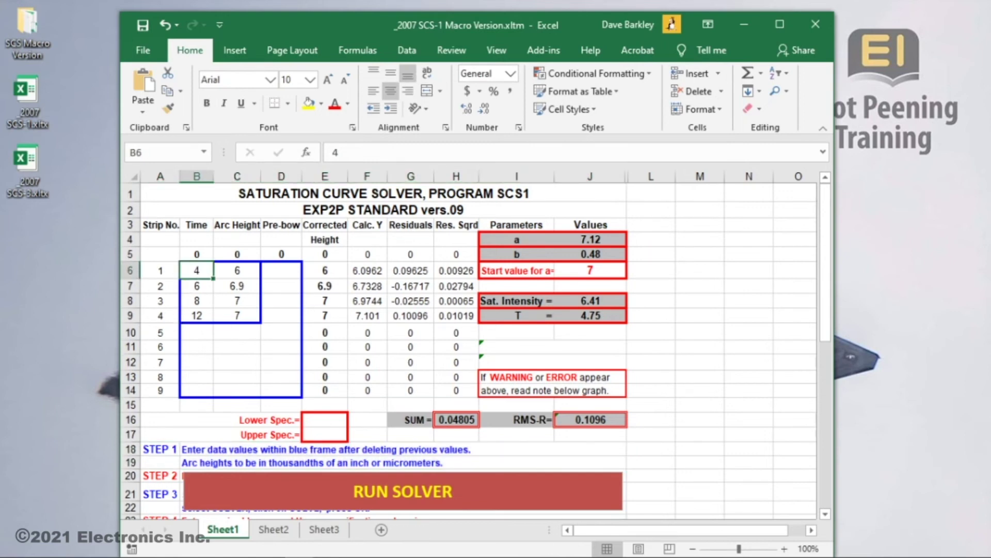
text(1)
key(Return)
text(2)
key(Return)
text(4)
key(Return)
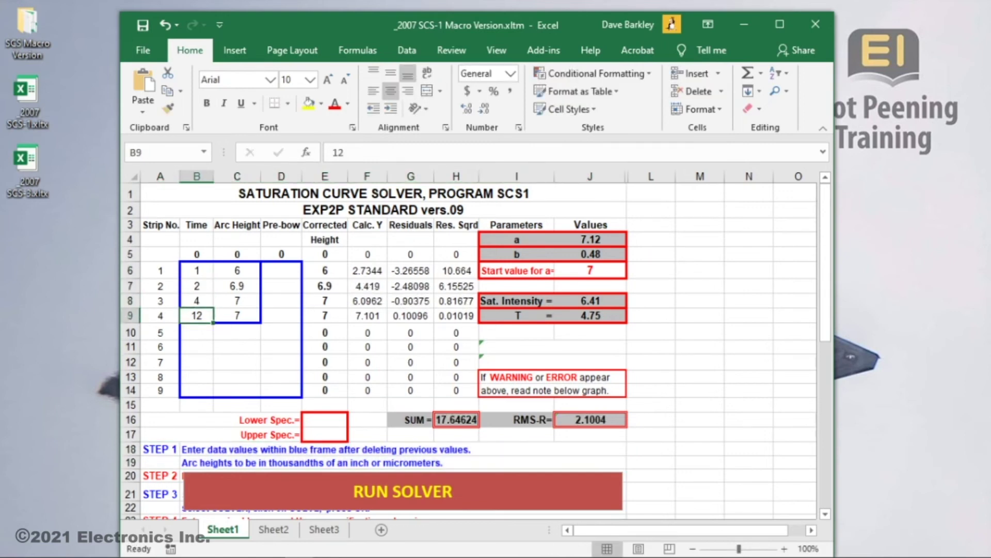
text(8)
key(Return)
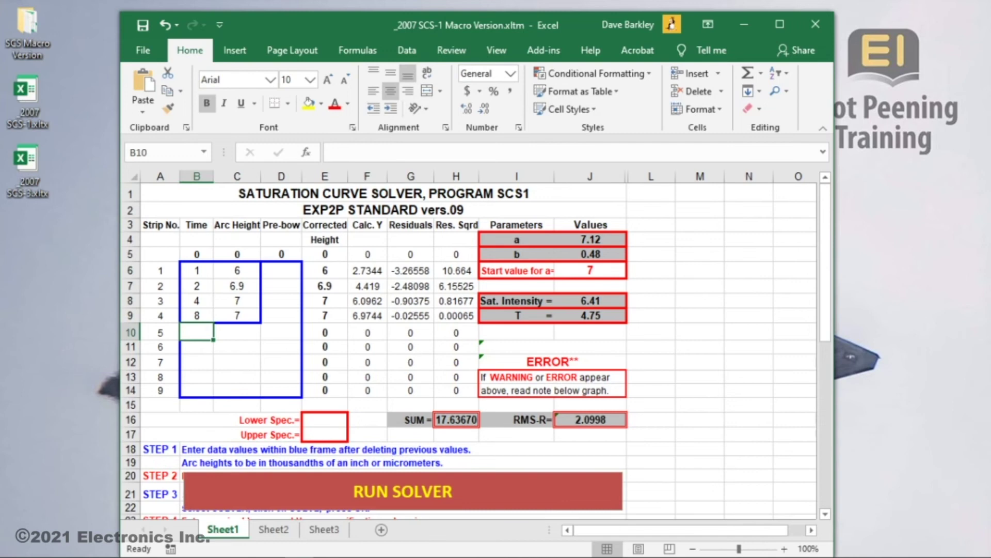
Enter arc heights 5.1, 6.5, 7.4, 7.9 in C6:C9
click(240, 271)
text(5.1)
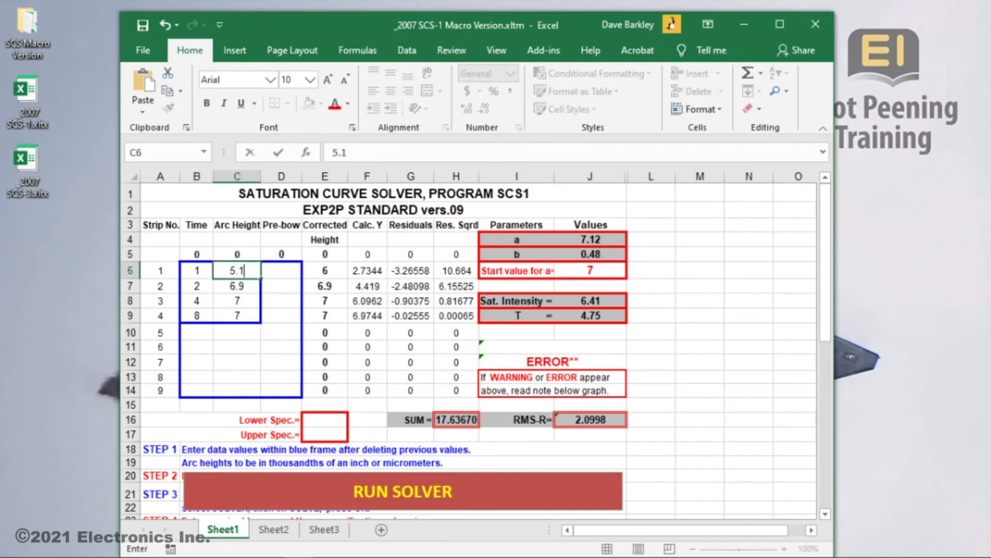
key(Return)
text(6.5)
key(Return)
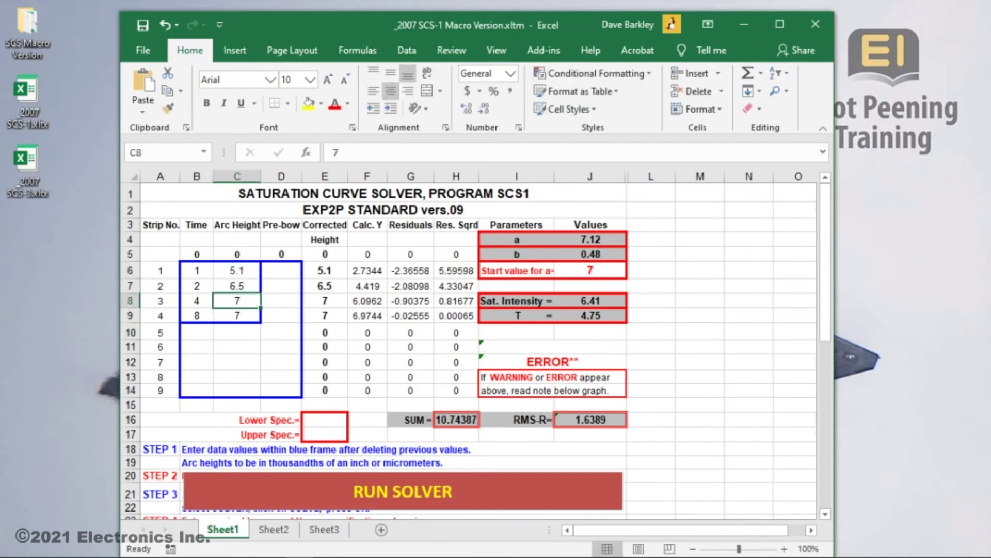
text(7.4)
key(Return)
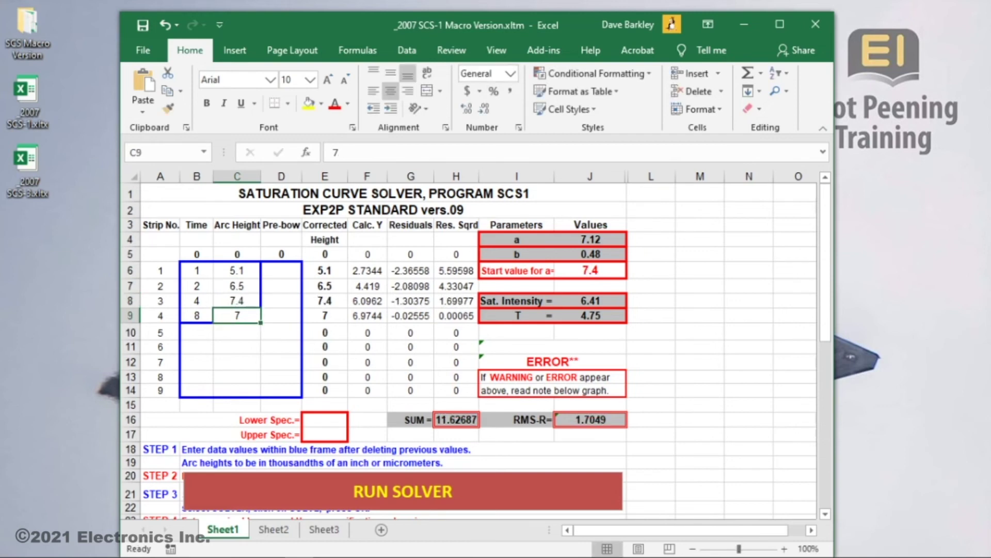
text(7.9)
key(Return)
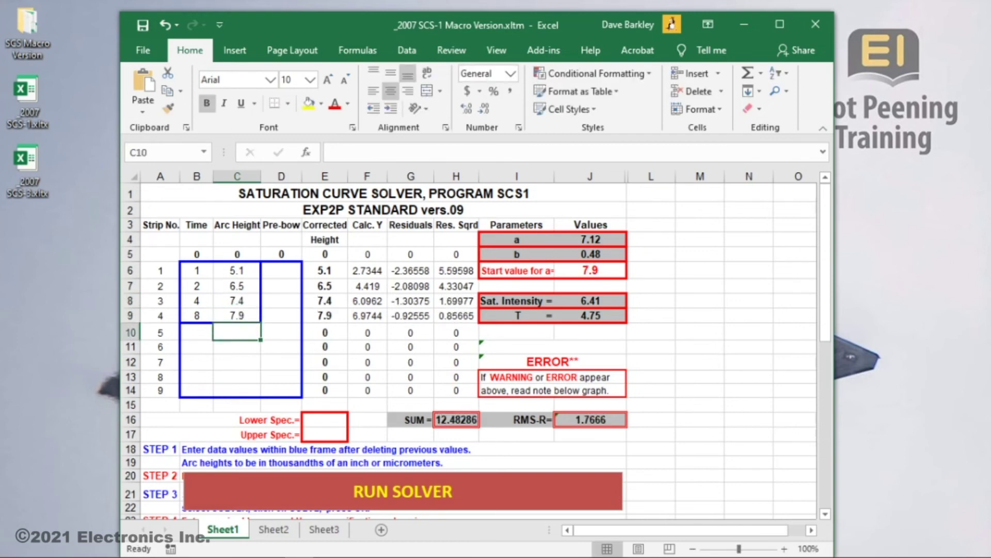
Run RUN SOLVER to get Saturation Intensity 6.92 and T 2.24, then close the workbook
scroll(365, 443, down, 5)
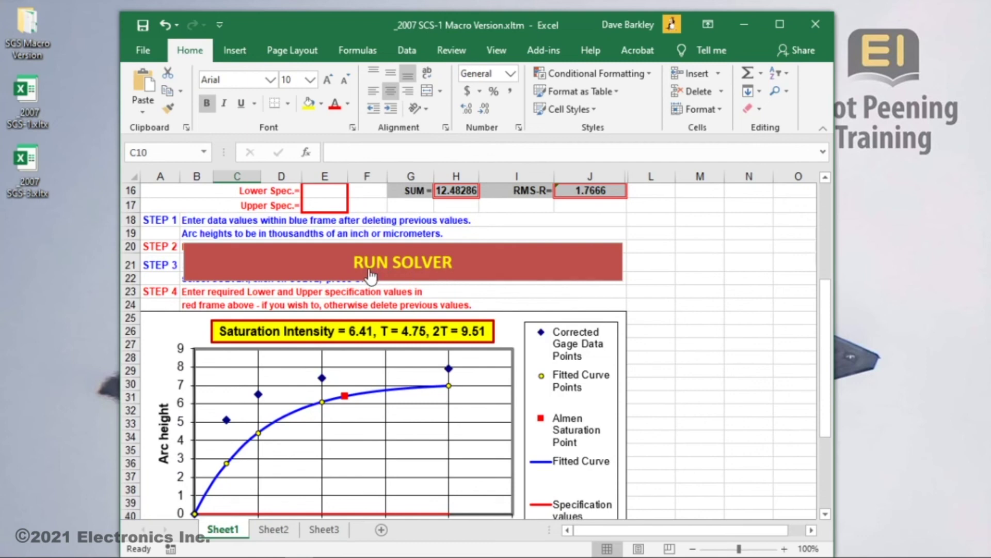
click(514, 266)
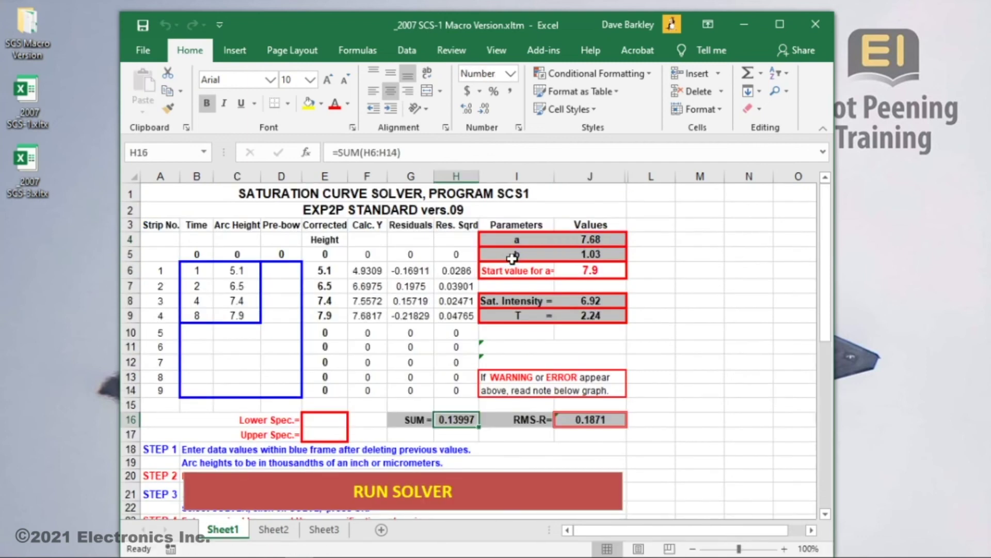
scroll(408, 328, down, 5)
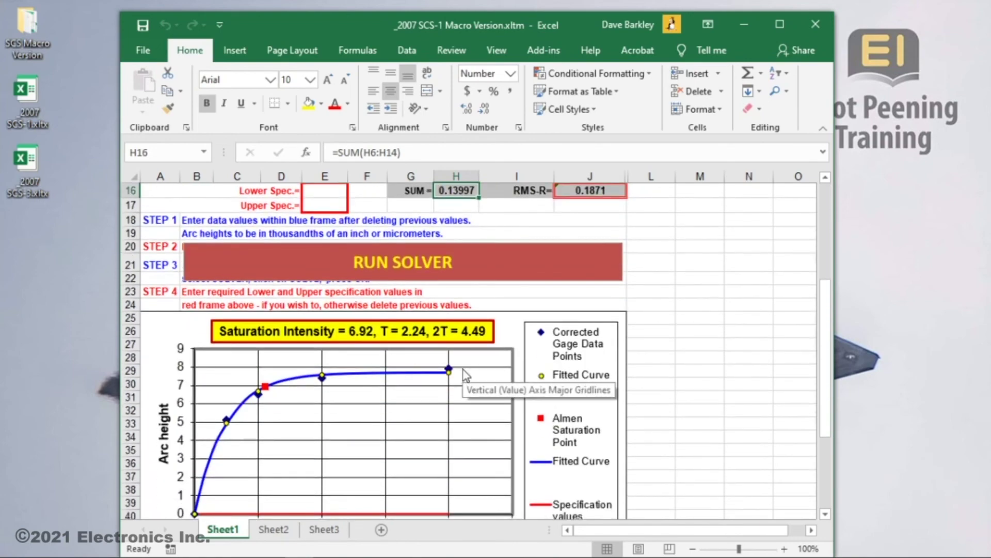
scroll(465, 375, up, 5)
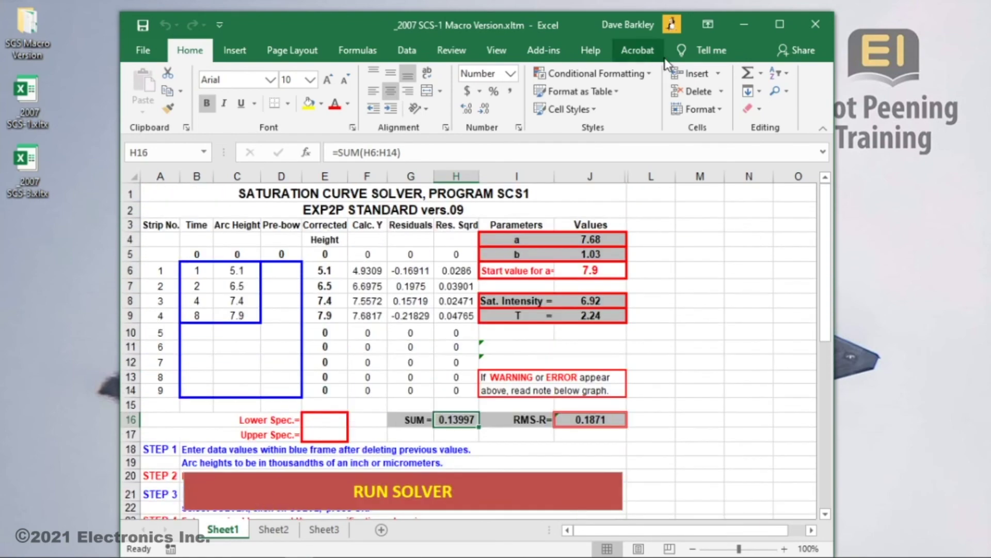
click(815, 24)
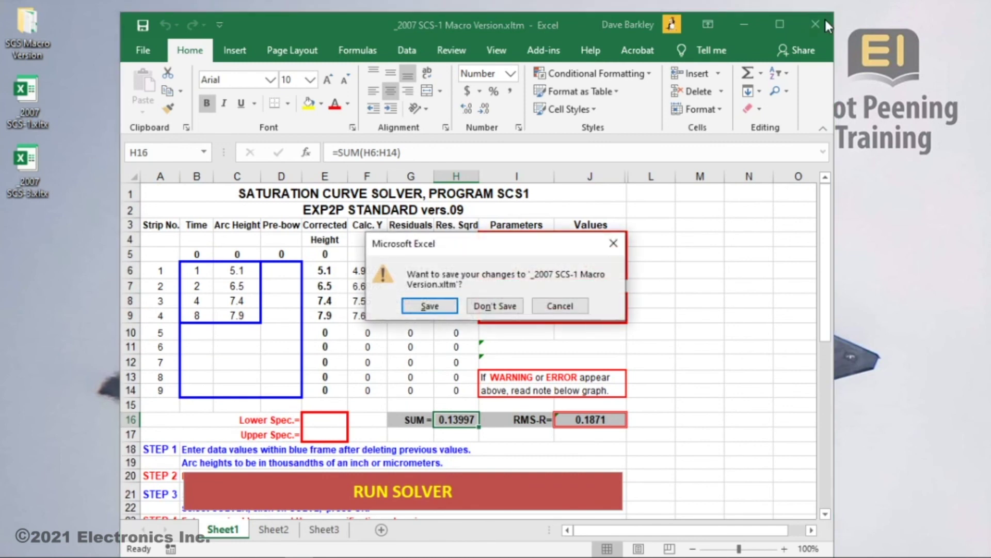
Choose Don't Save to discard the test data and close Excel
click(495, 309)
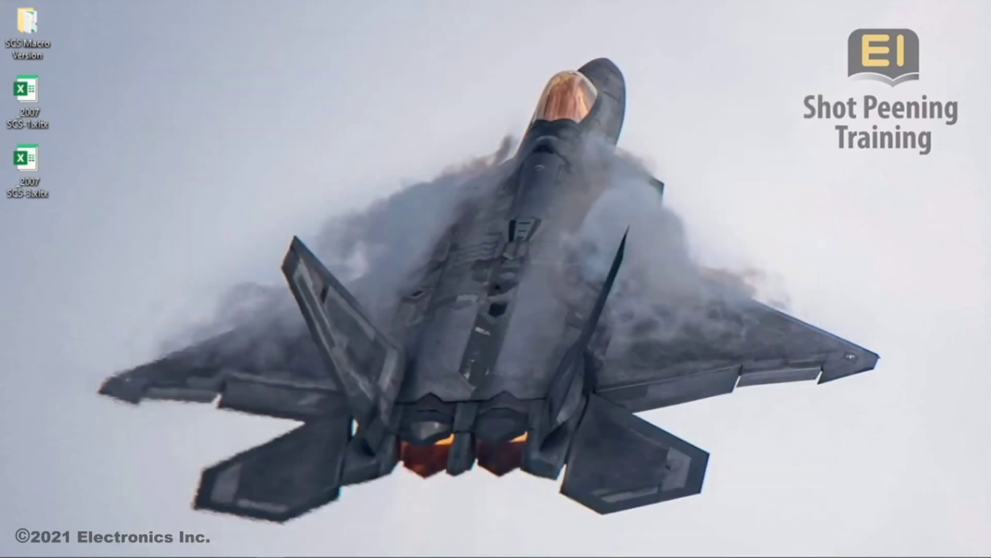